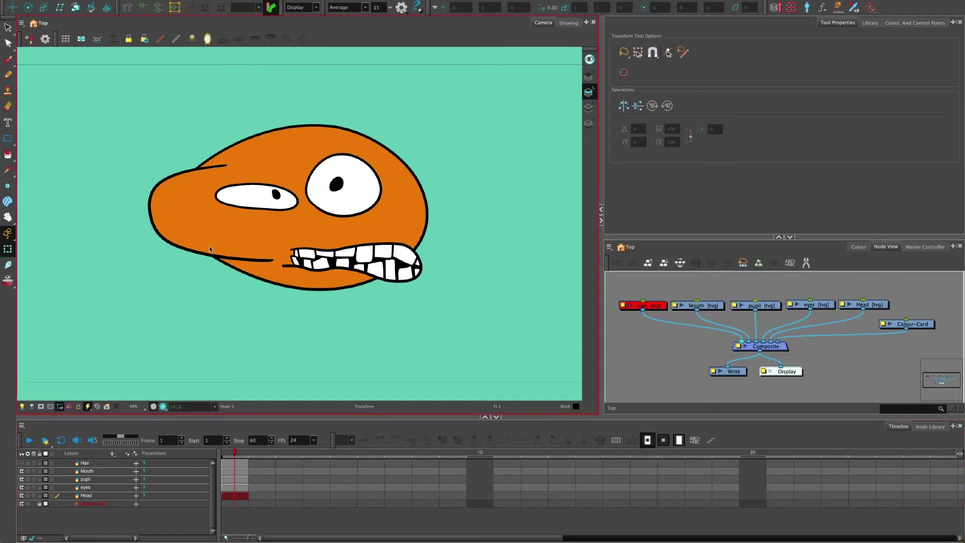
Step: Examine the Head, eyes, pupil, Mouth and Hair drawing layers one by one
click(85, 496)
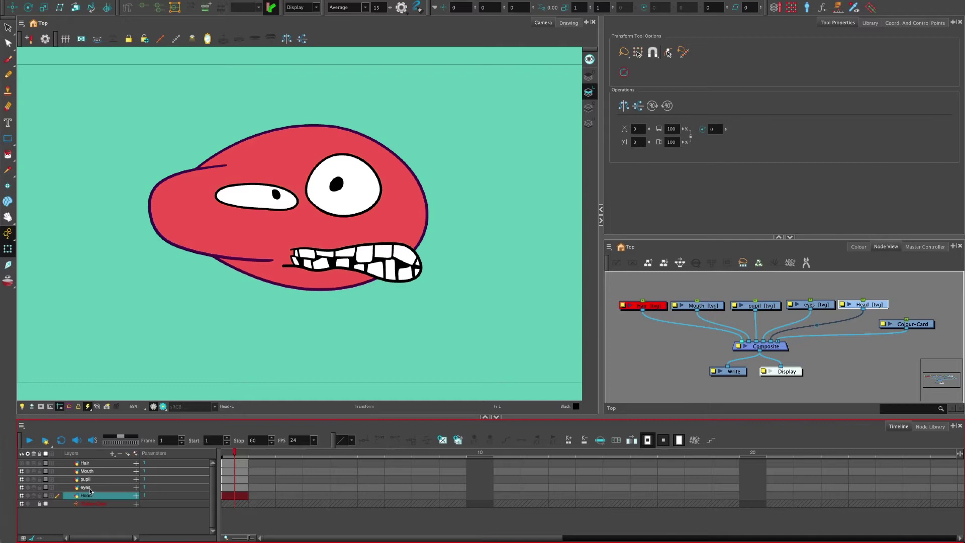
click(90, 488)
click(95, 480)
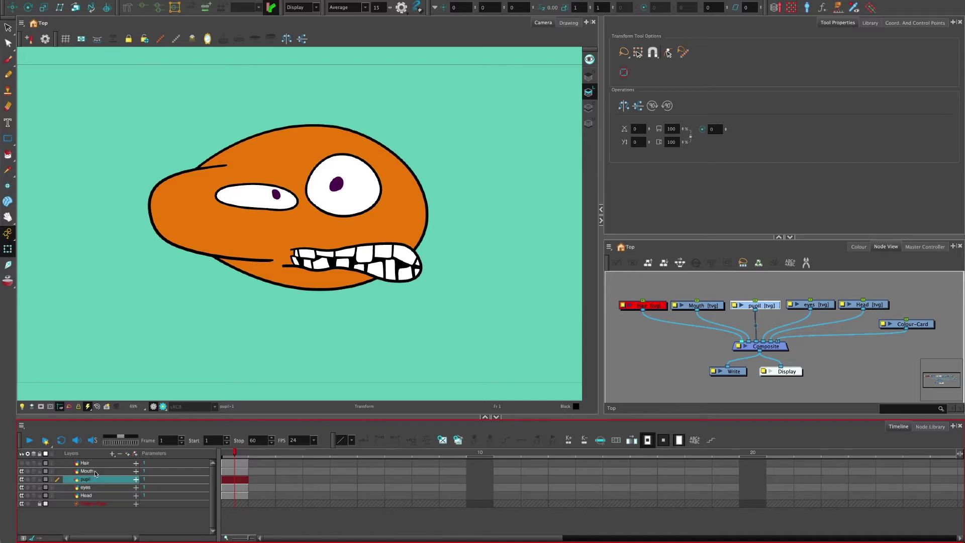
click(95, 472)
click(89, 463)
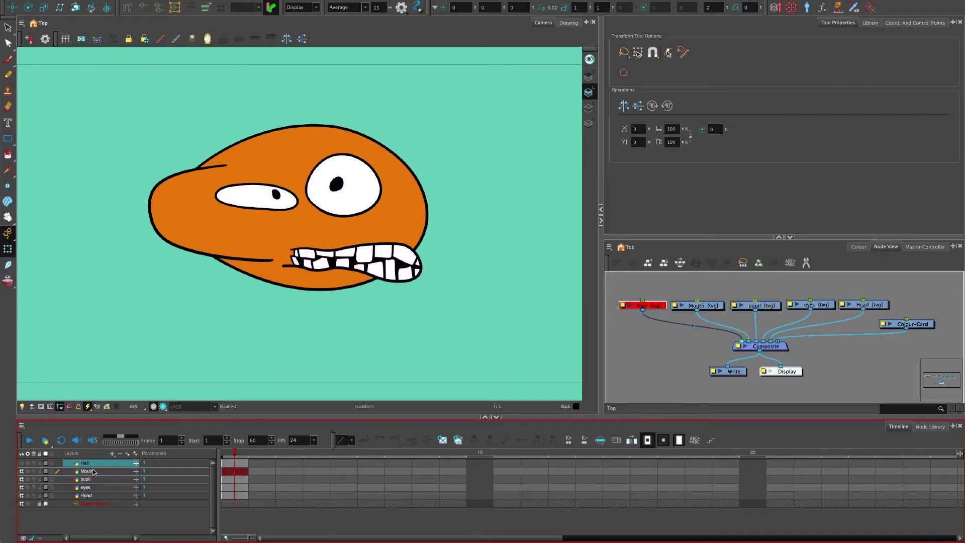
click(93, 471)
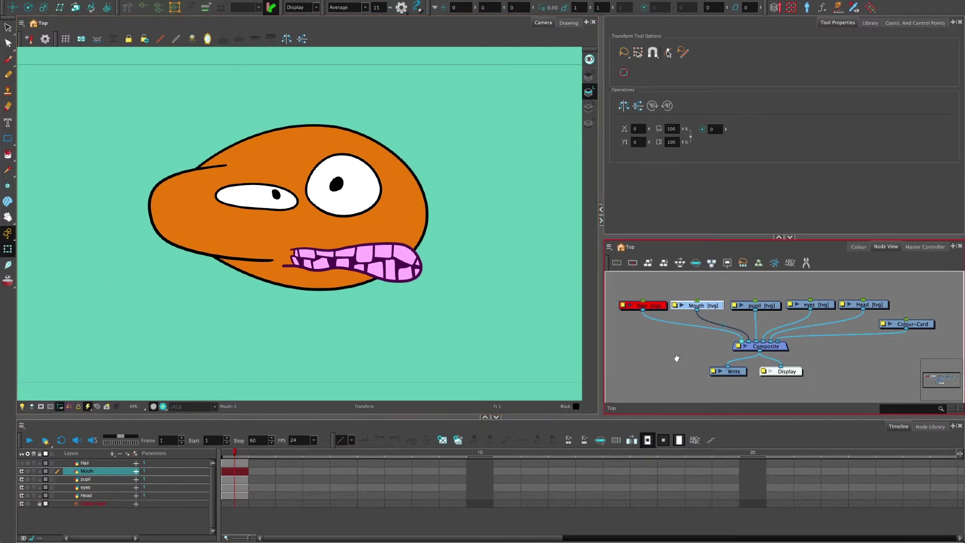
scroll(678, 360, up, 1)
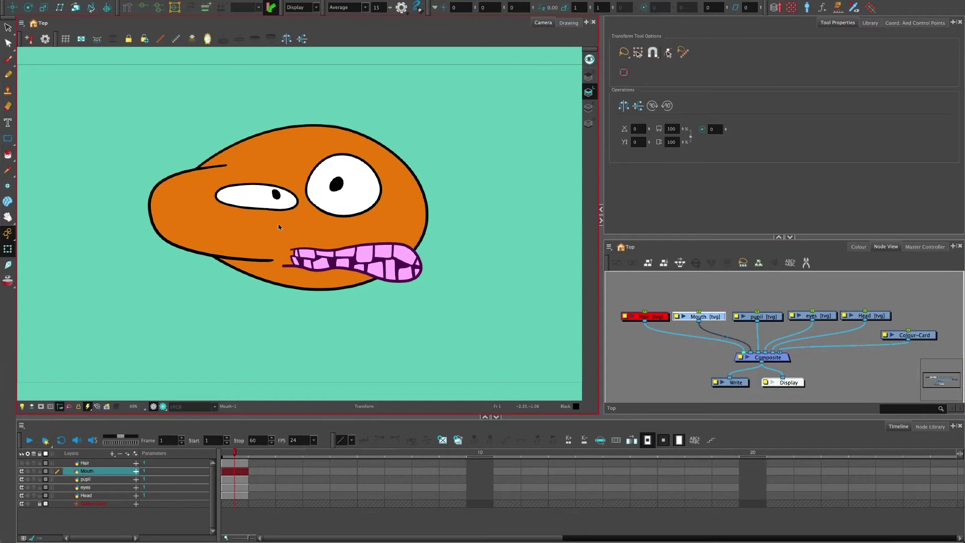
Step: Try adding a parent peg to the Mouth drawing, and delete the peg again
key(ctrl+p)
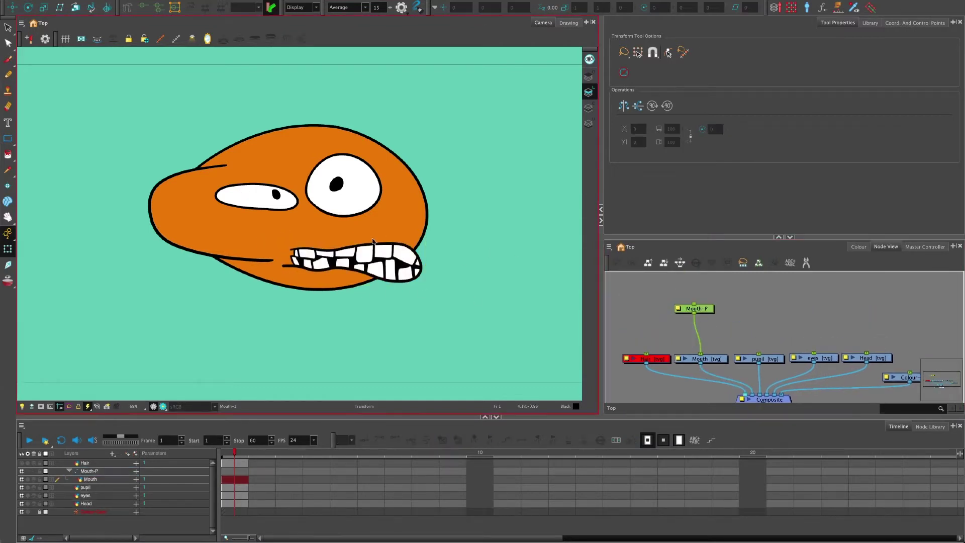
click(234, 480)
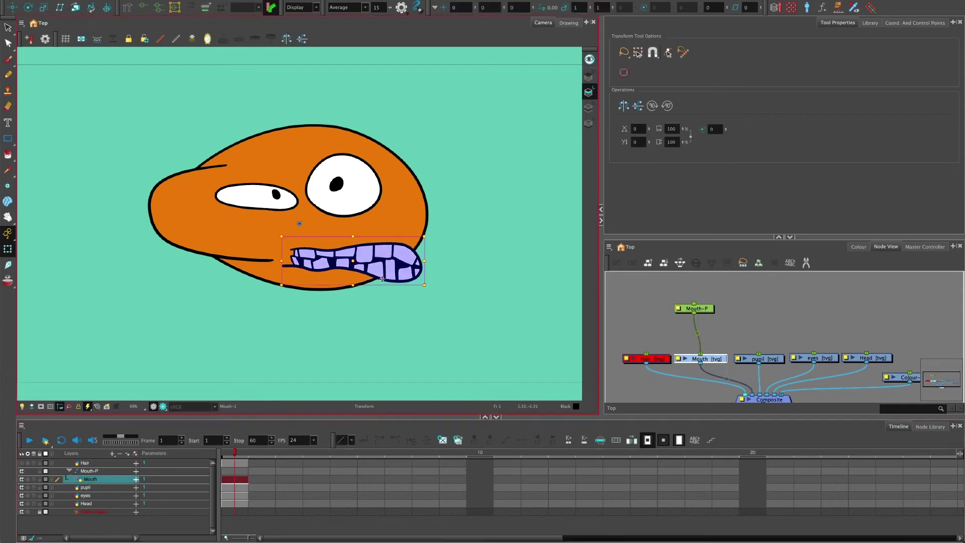
click(701, 309)
key(Delete)
scroll(699, 317, down, 2)
click(225, 472)
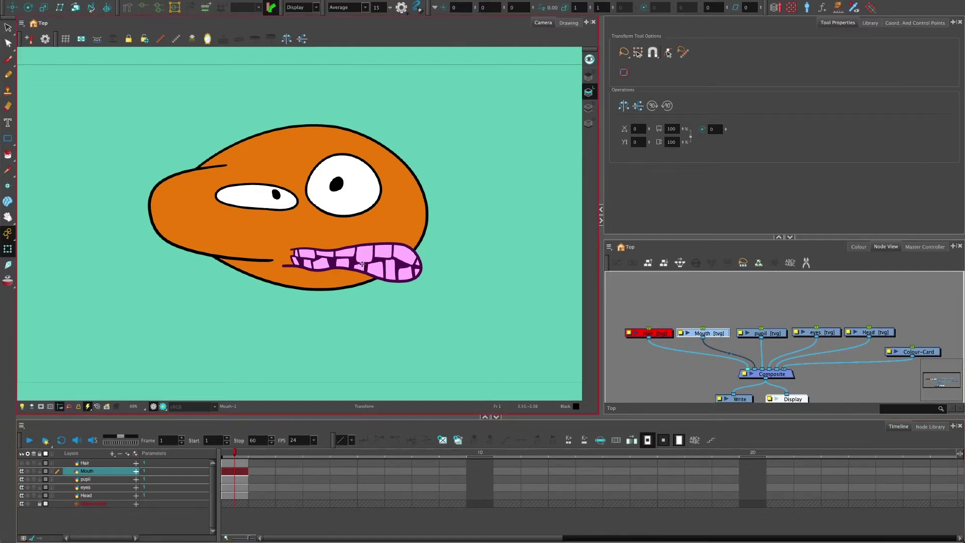
Step: Enable the disabled Hair drawing node
click(665, 335)
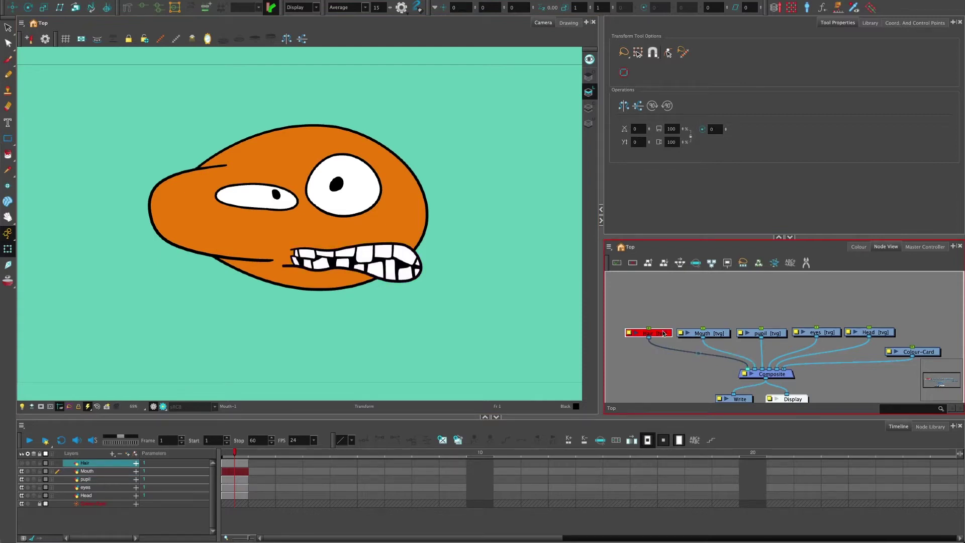
key(d)
scroll(656, 338, down, 2)
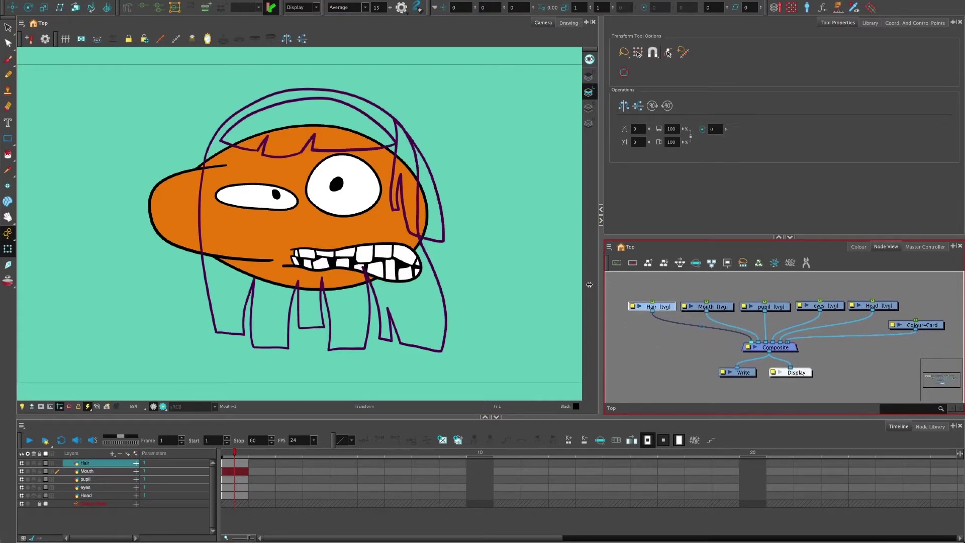
Step: Inspect the Hair drawing's Line, Colour and Overlay art layers in the Drawing view, and return to the Camera view
click(568, 24)
click(657, 290)
click(654, 306)
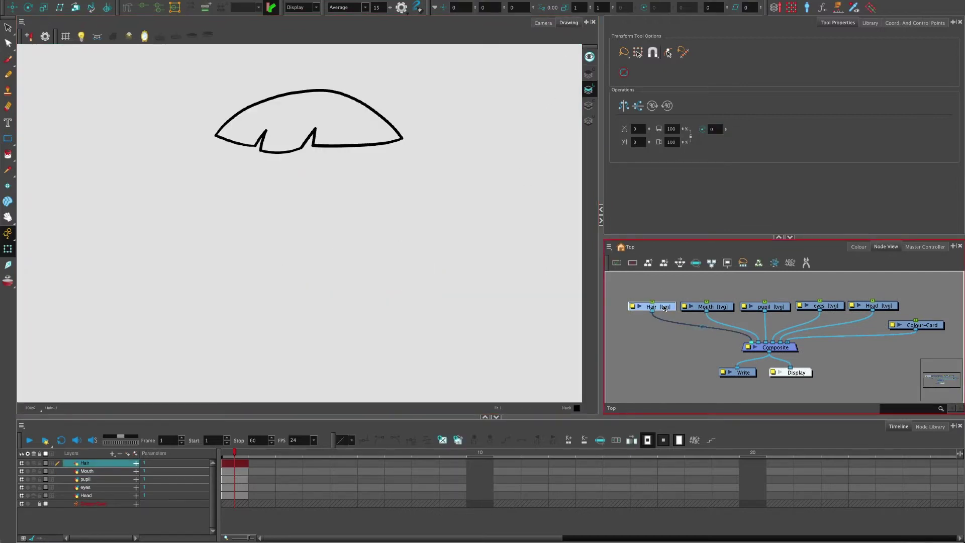
click(587, 94)
click(591, 108)
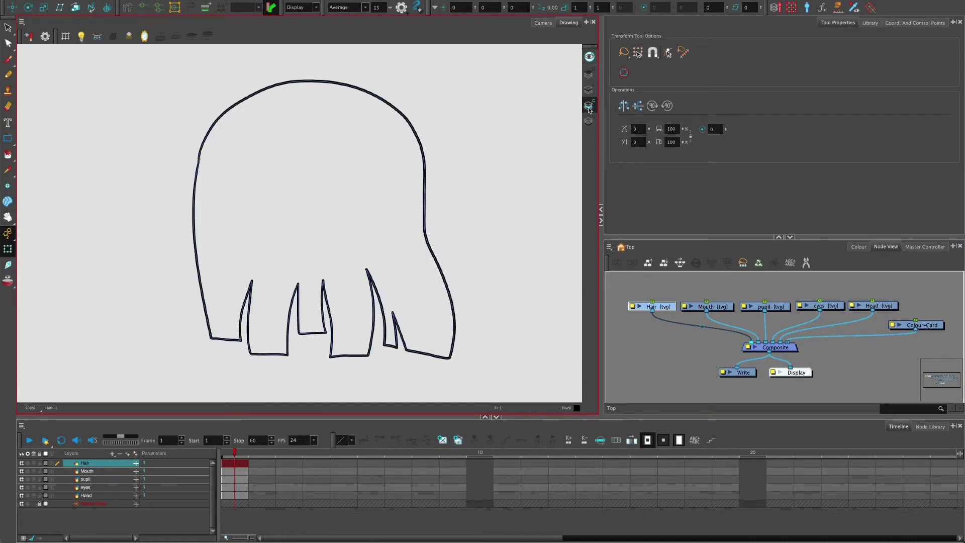
click(588, 74)
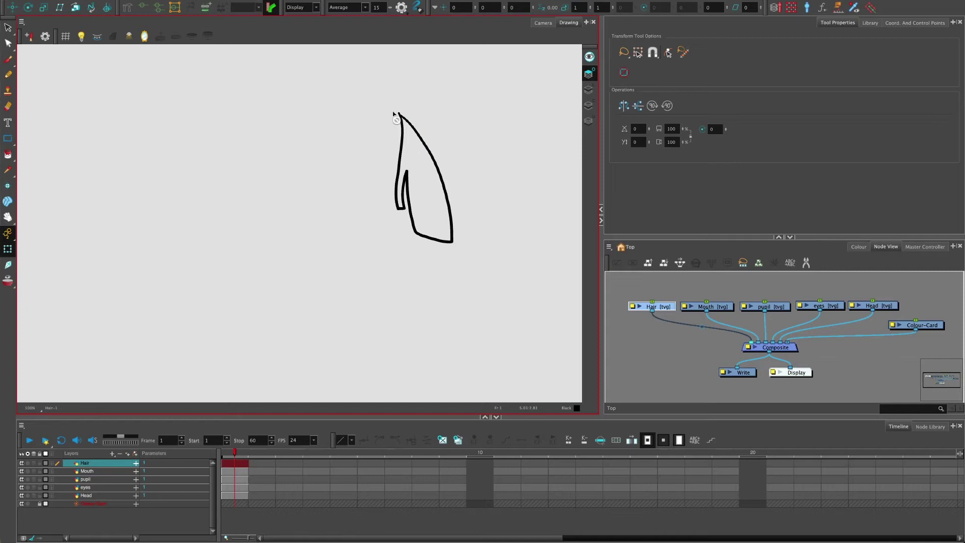
click(540, 26)
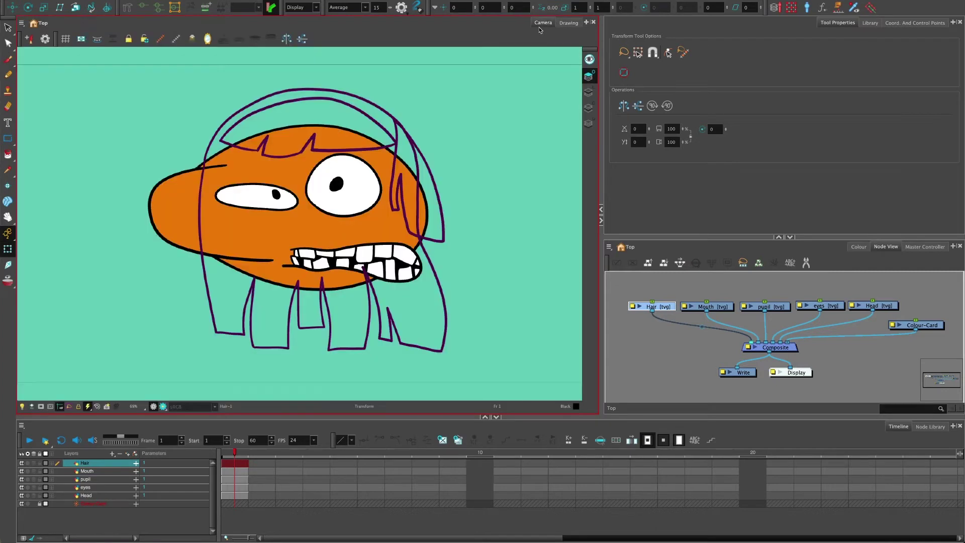
Step: Fill the Hair drawing's Overlay Art and Line Art shapes with Black using the Paint tool in the Drawing view
click(8, 155)
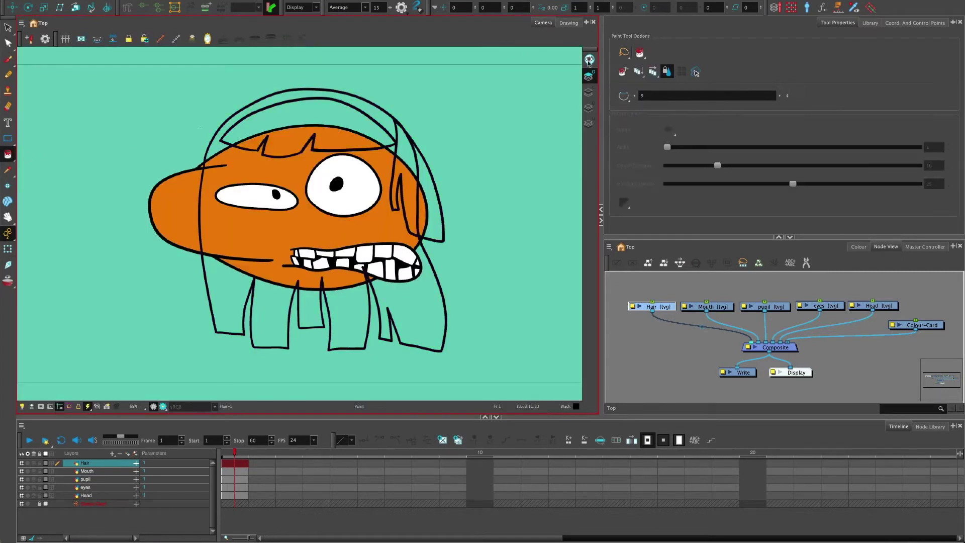
click(569, 23)
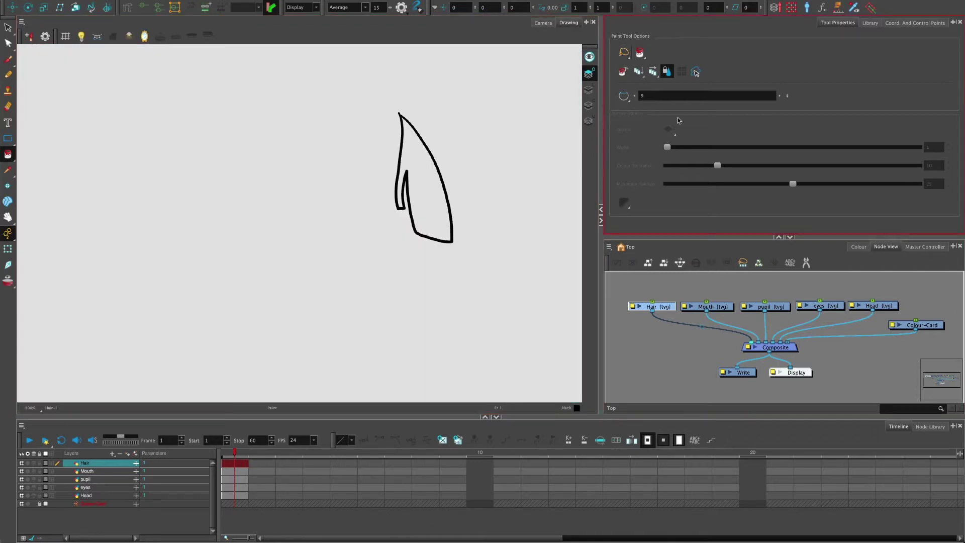
click(858, 246)
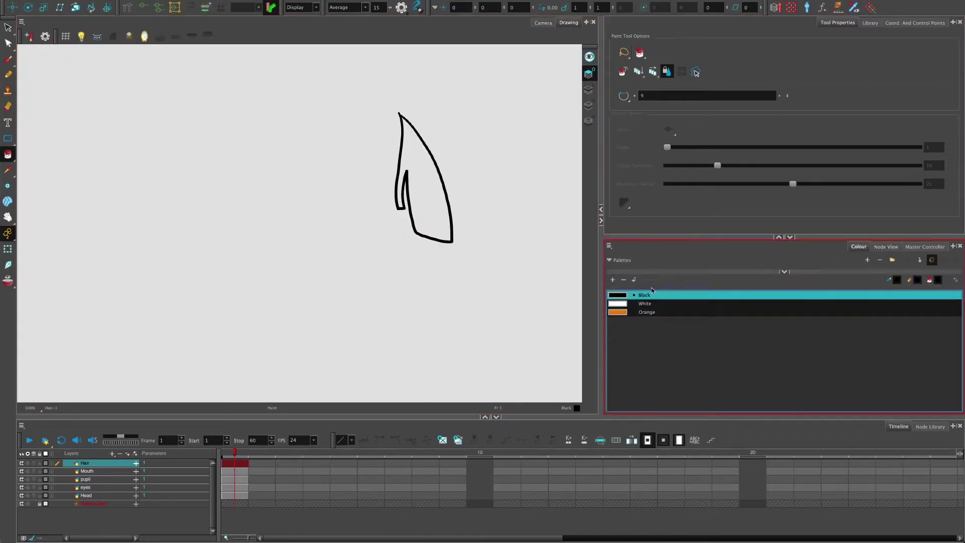
click(886, 246)
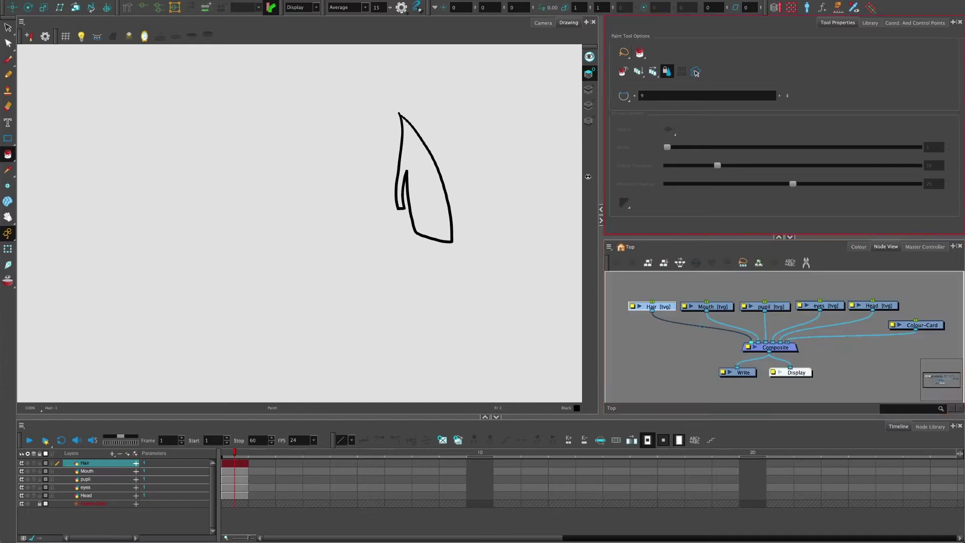
click(420, 167)
click(587, 90)
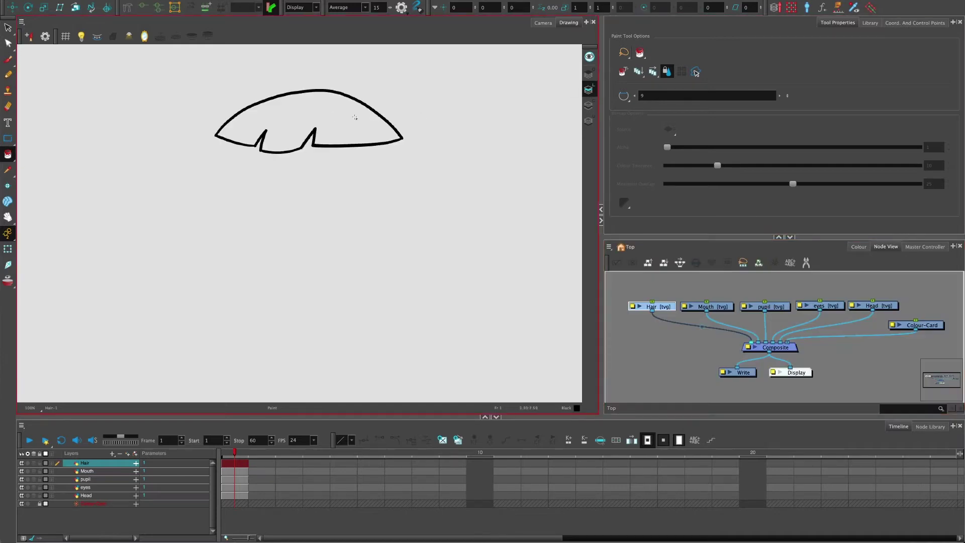
click(382, 131)
Step: Fill the Hair drawing's Colour Art shape with Black, and return to the Camera view with the Transform tool
click(588, 105)
click(383, 220)
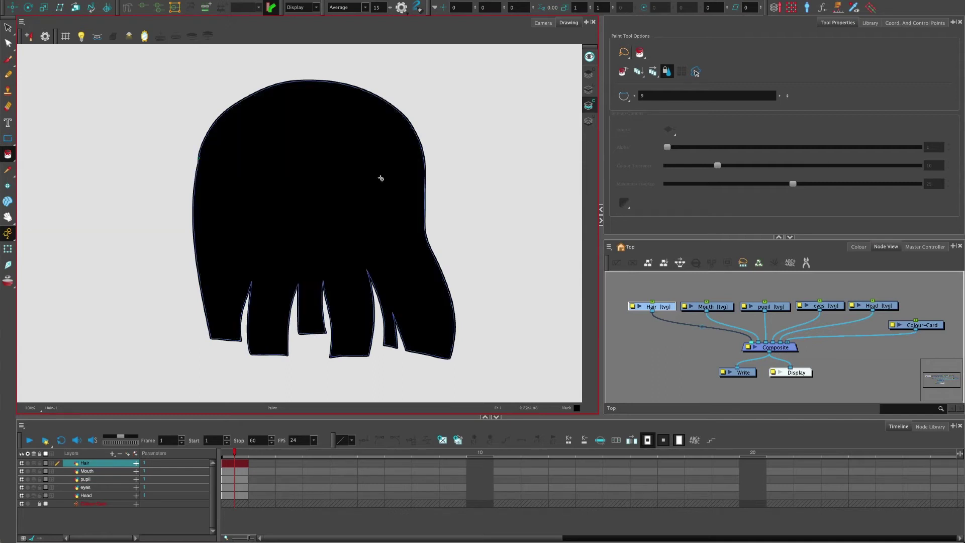
click(359, 254)
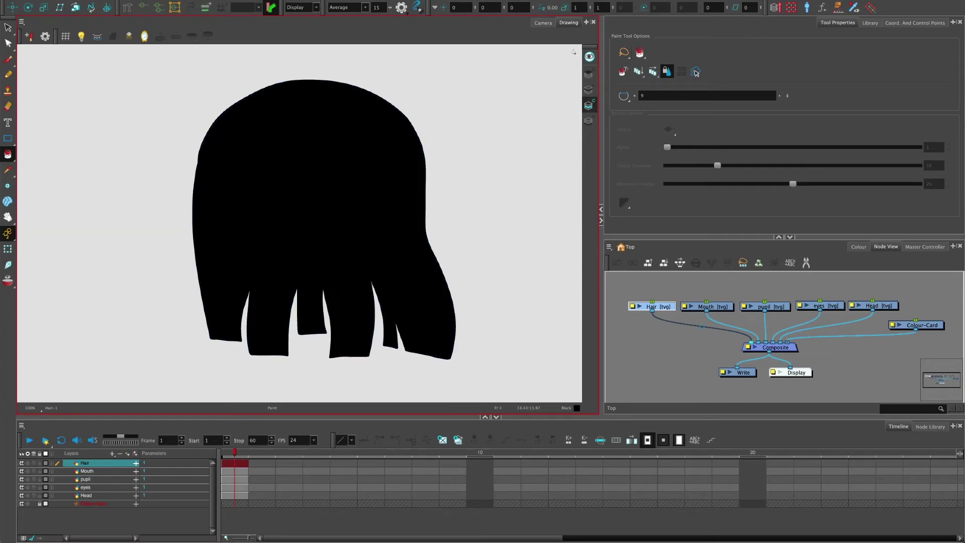
click(543, 22)
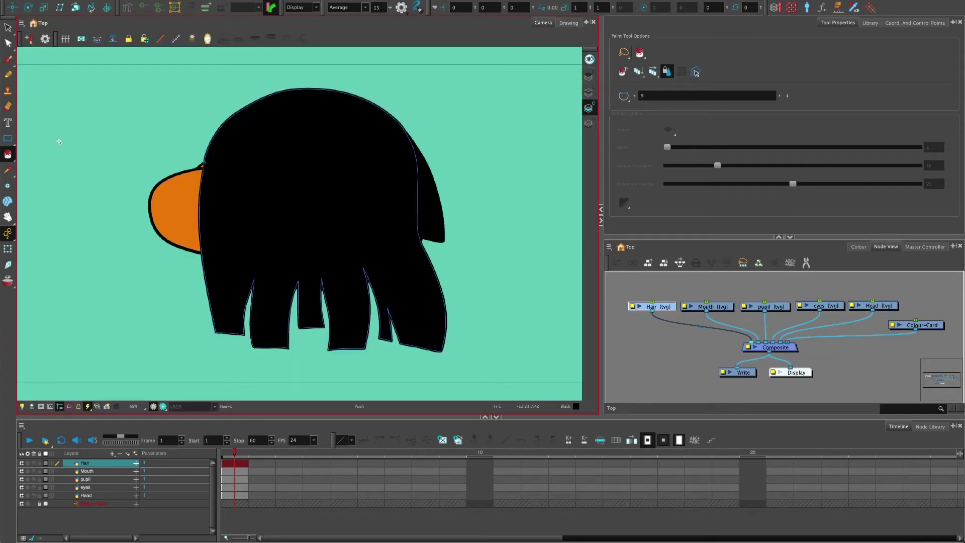
click(7, 248)
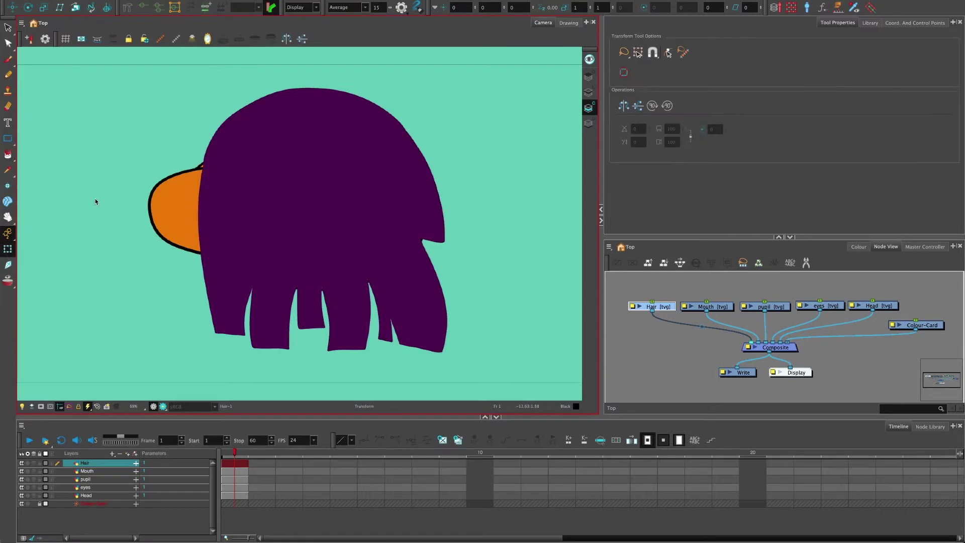
Step: Review the Hair drawing's Line Art in the Drawing view, and go back to the Camera view
click(568, 23)
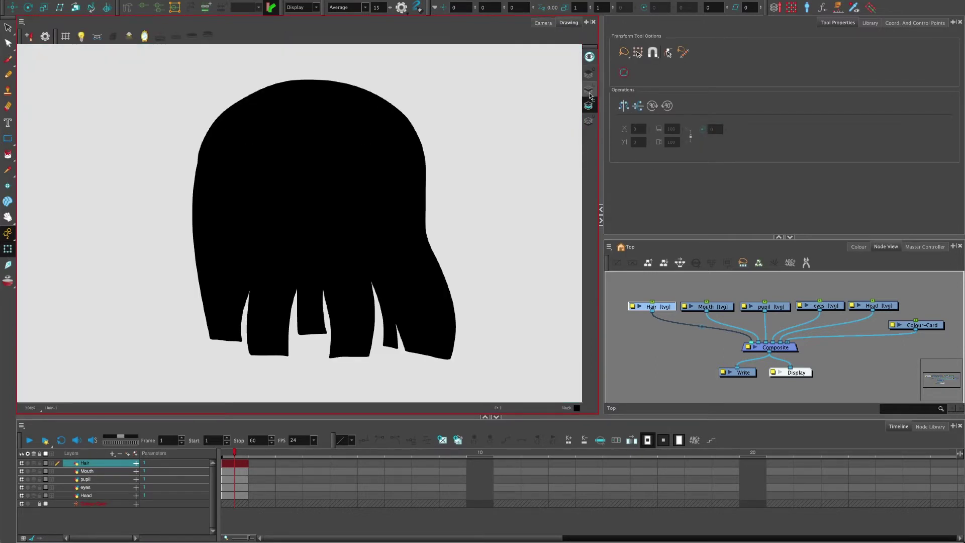
click(590, 92)
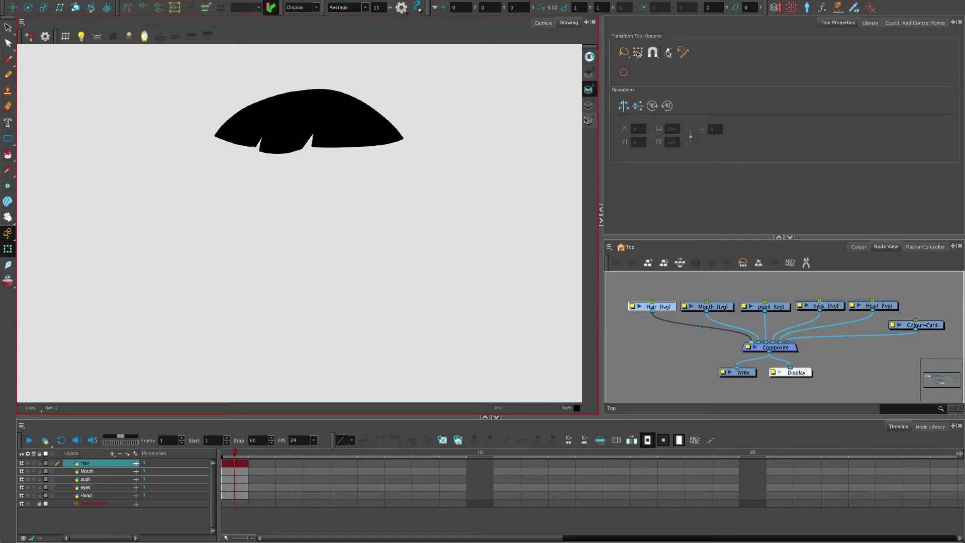
click(650, 340)
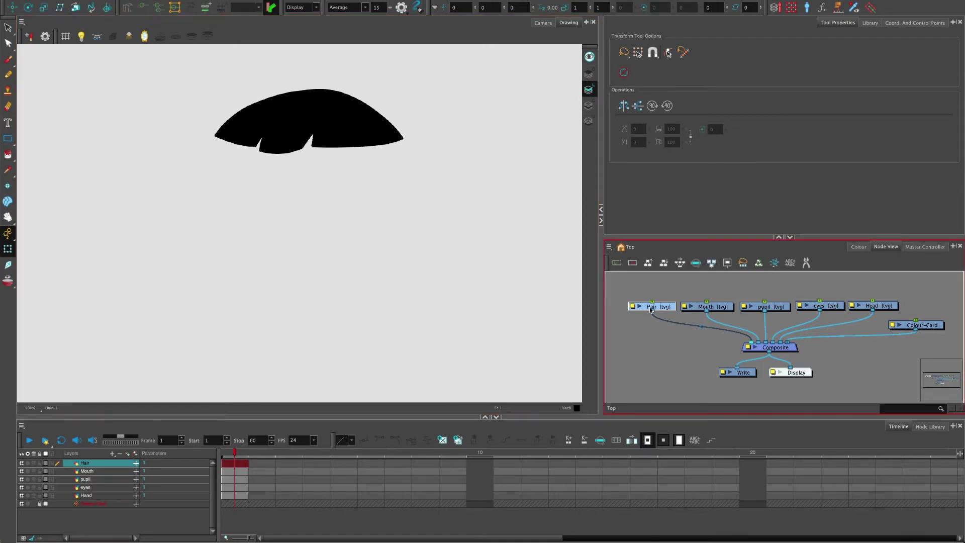
click(543, 23)
click(664, 339)
Step: Enlarge the Node View panel in both width and height
drag(600, 329, 531, 328)
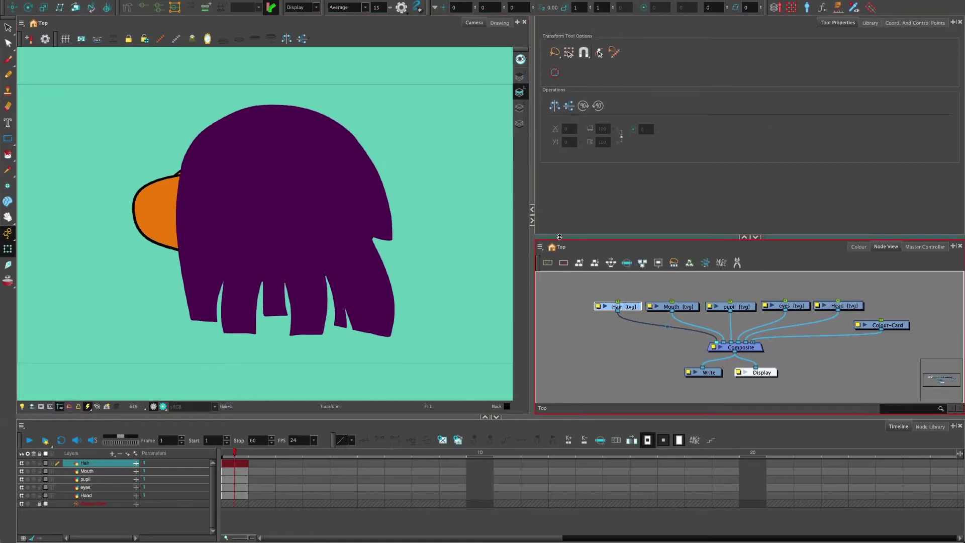
drag(560, 237, 560, 178)
click(491, 158)
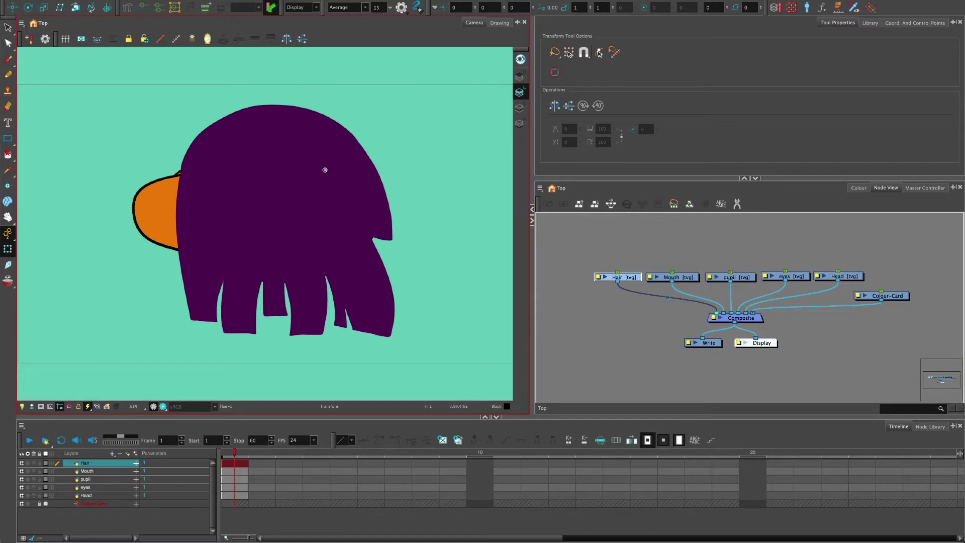
Step: Move the Composite, Write and Display nodes further below the drawing nodes, and deselect them
click(652, 275)
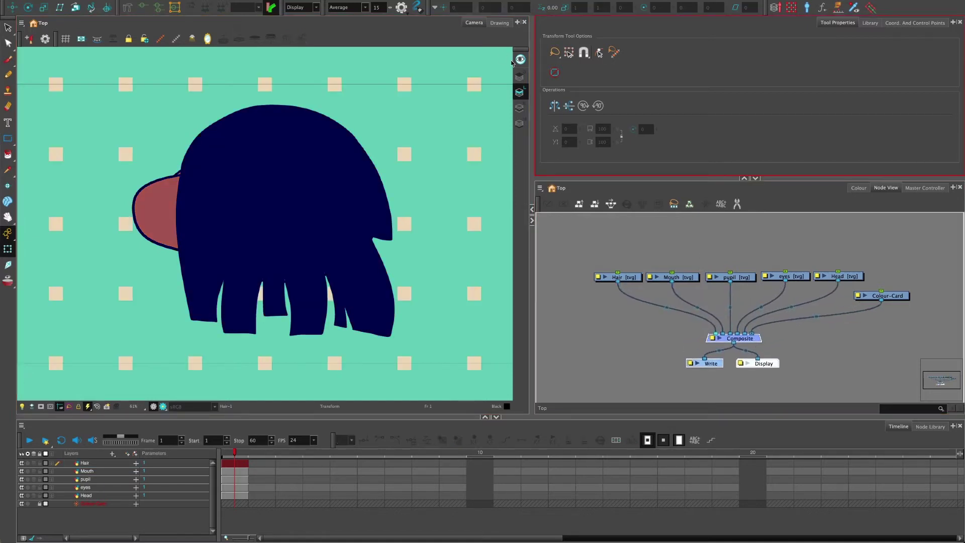
click(512, 62)
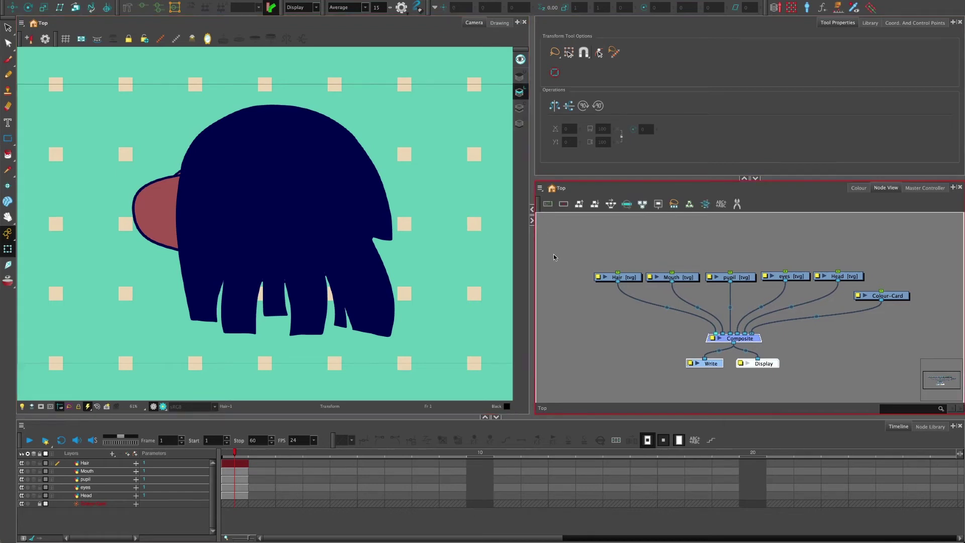
click(623, 285)
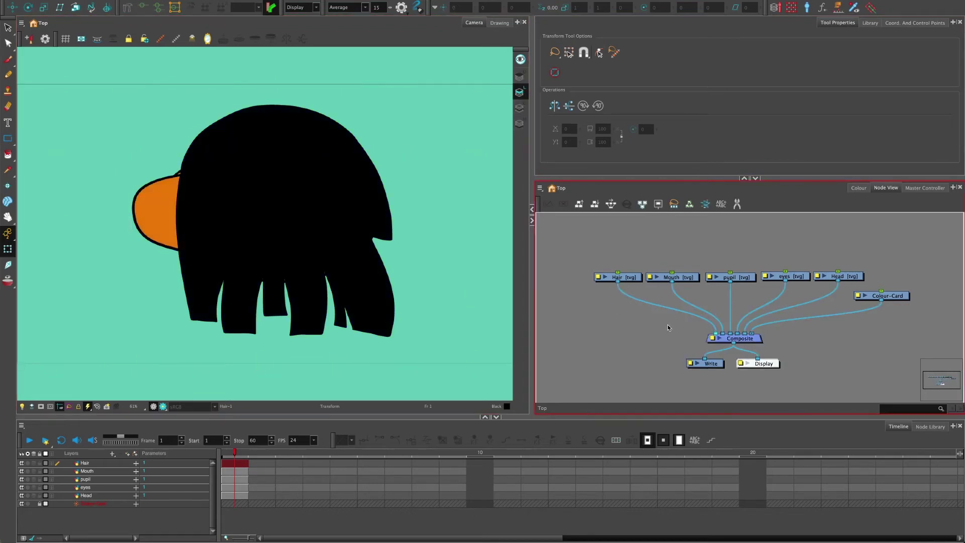
Step: Try moving the Hair node and its Composite connection behind the other drawings, and restore the Hair as the first connection
scroll(659, 312, up, 3)
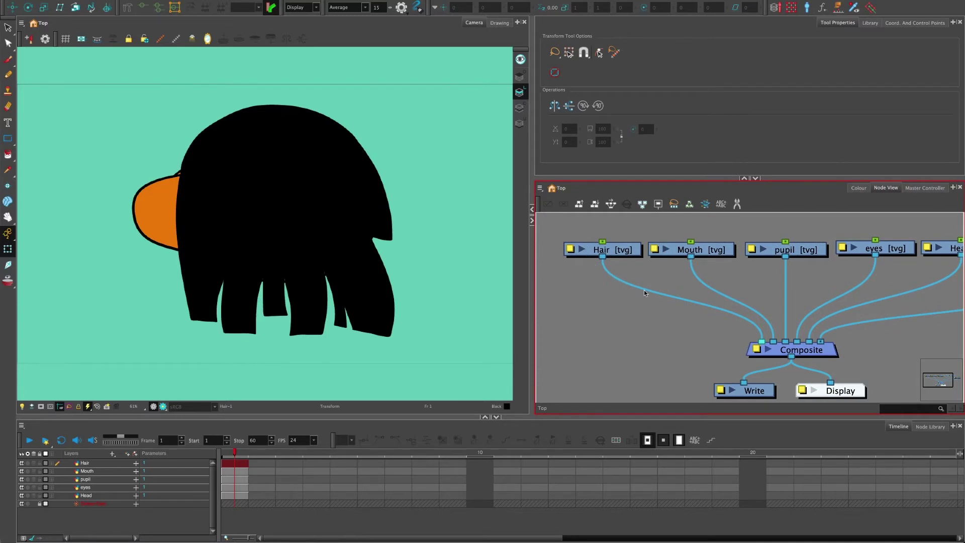
drag(701, 329, 658, 335)
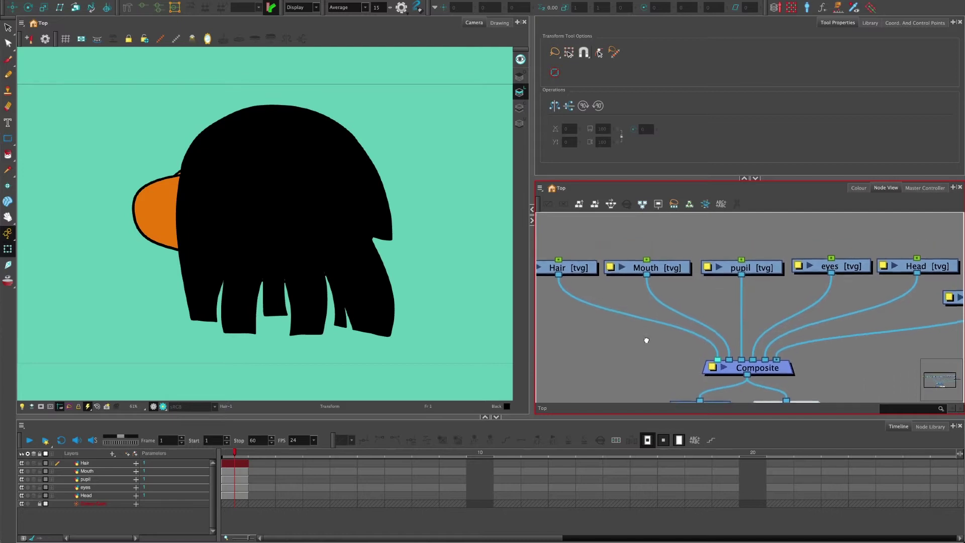
scroll(649, 336, down, 2)
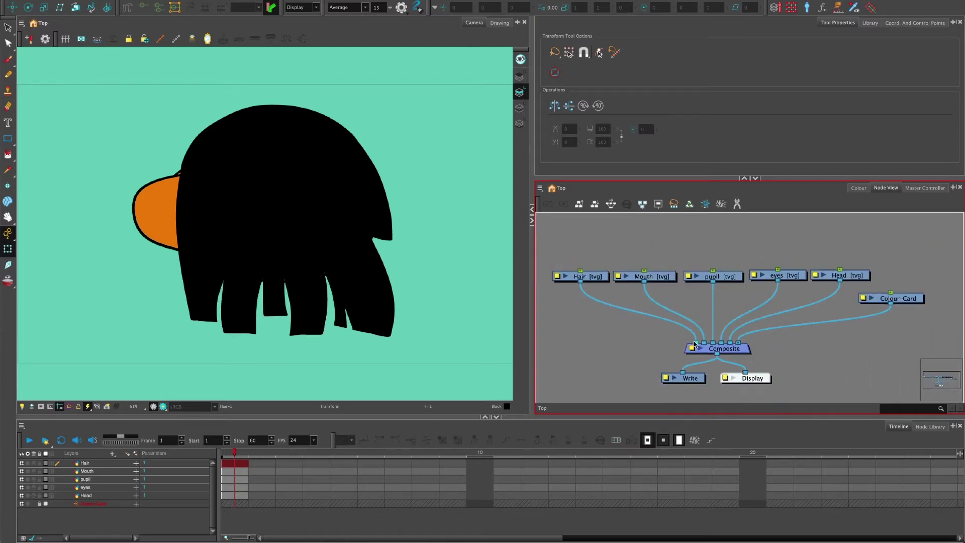
drag(696, 342, 730, 344)
drag(606, 277, 932, 315)
drag(921, 280, 594, 281)
drag(732, 342, 696, 342)
click(601, 329)
drag(580, 325, 601, 324)
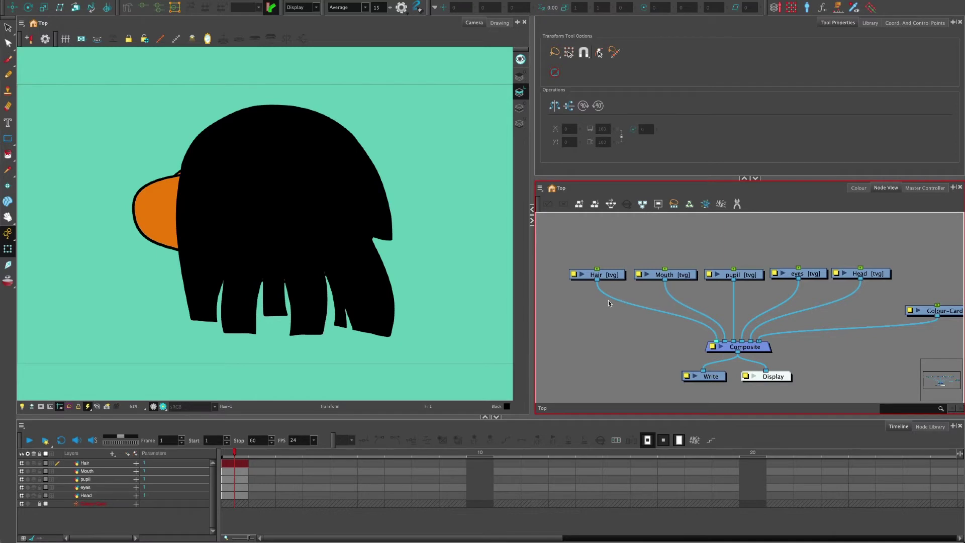
Step: View the node search list and the Node Library, and go back to the Timeline
key(Tab)
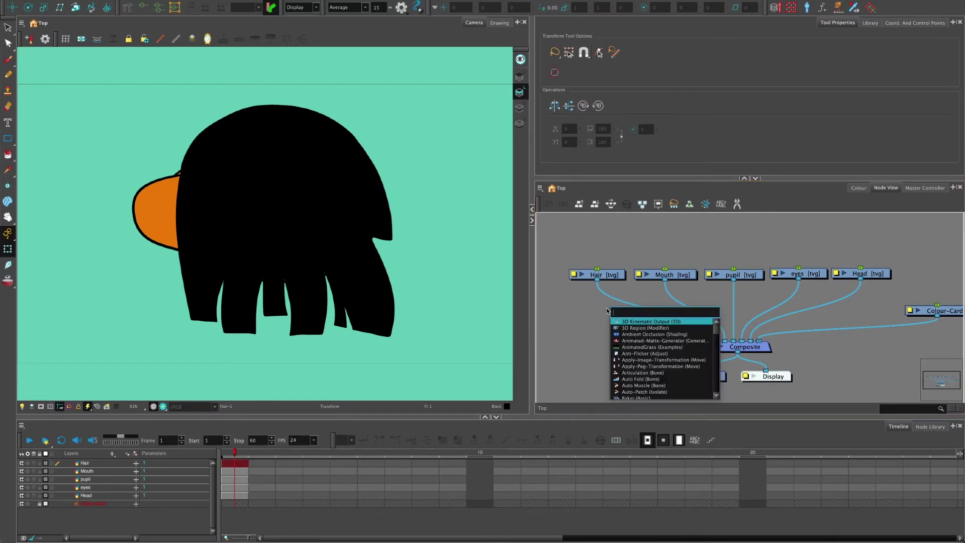
key(Escape)
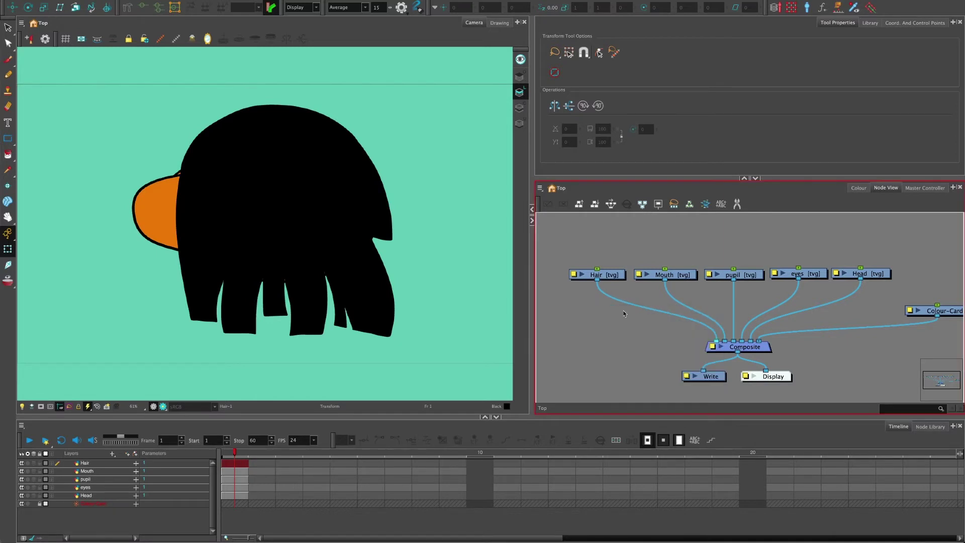
click(929, 428)
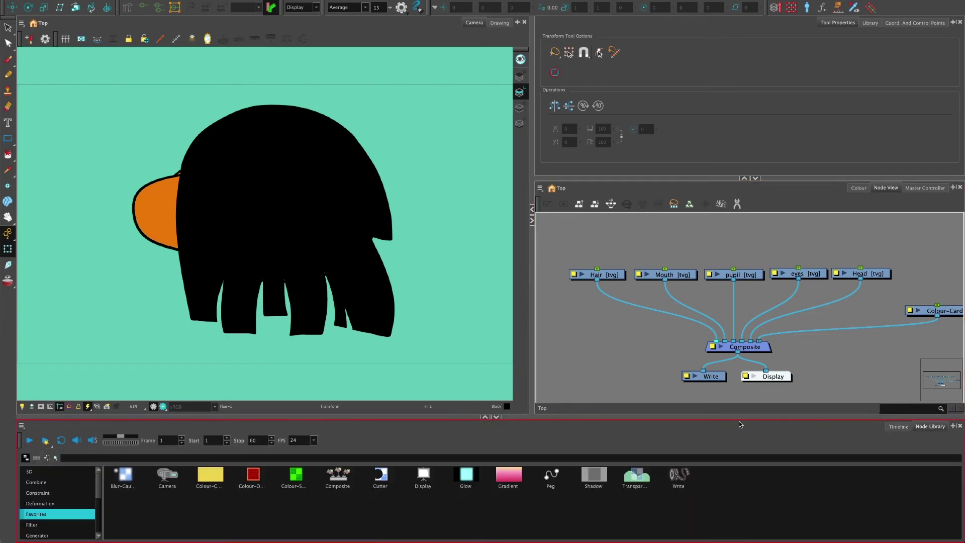
click(899, 427)
Step: Add a Colour-Art node and connect it between the Hair drawing and the Composite, alongside the Hair's existing connection
key(Tab)
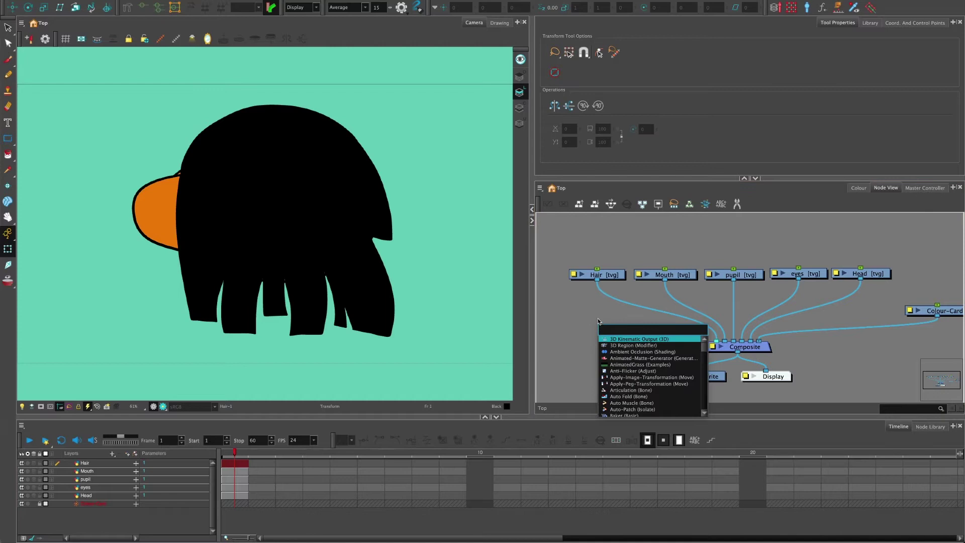
text(cp)
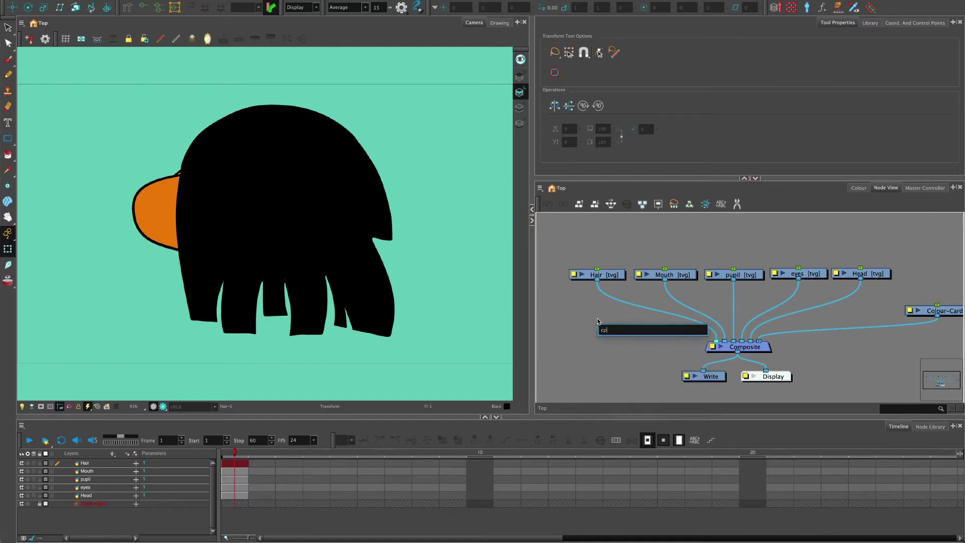
key(BackSpace)
text(olo)
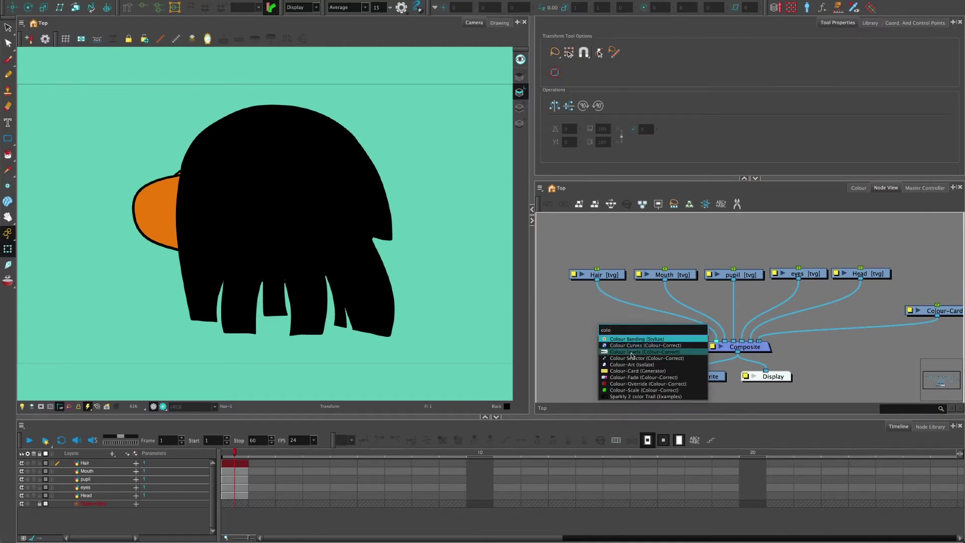
click(630, 365)
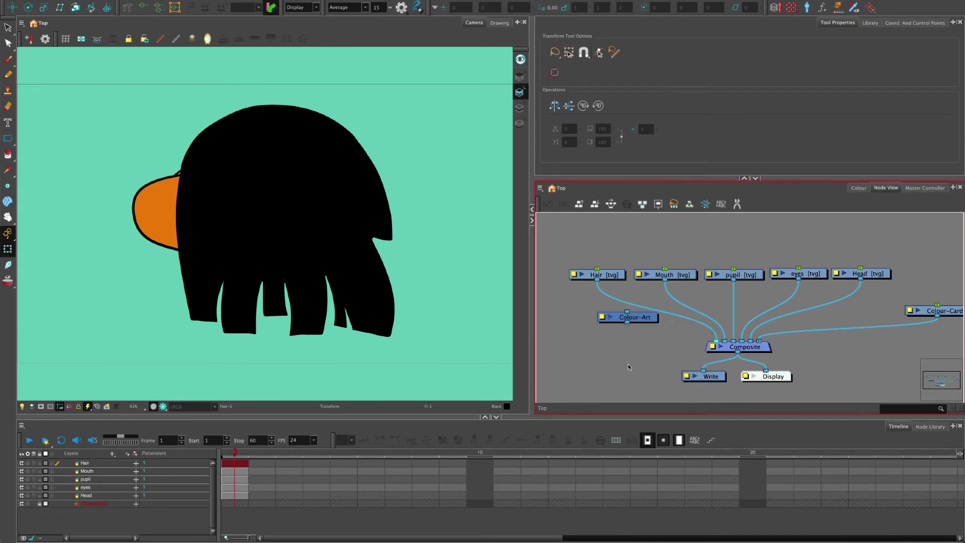
drag(643, 320, 752, 331)
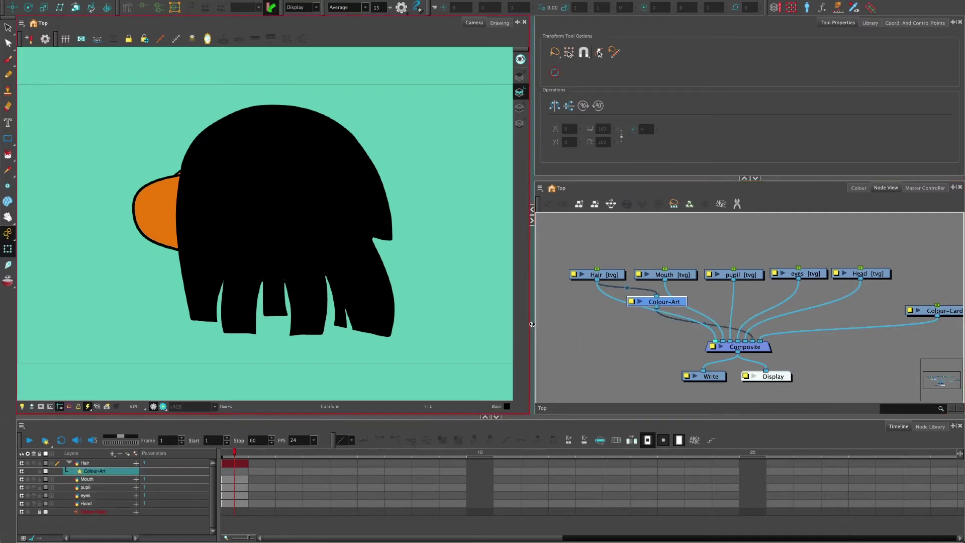
Step: Widen the Node View and collapse the Tool Properties area above it to give the node network more room
drag(532, 324, 506, 324)
click(731, 176)
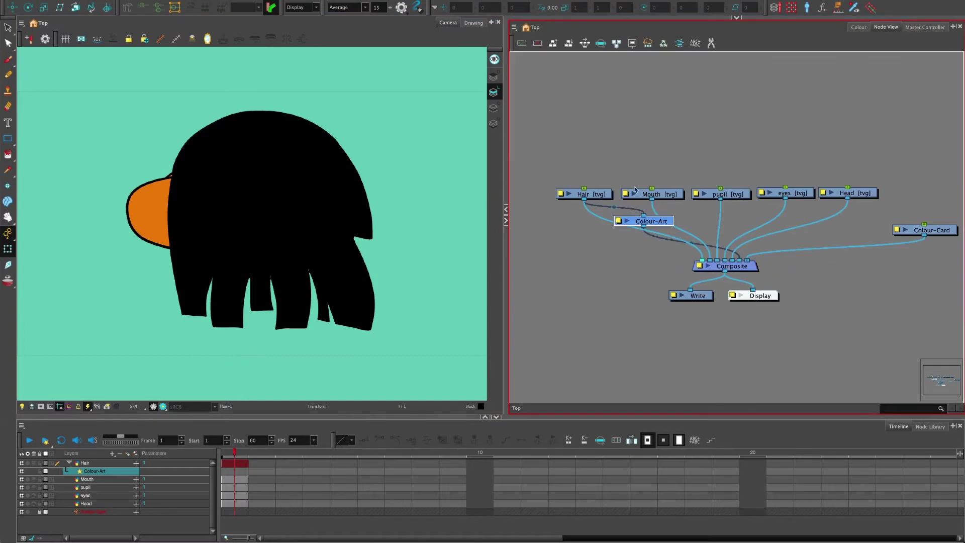
scroll(602, 270, up, 3)
Step: Move the Colour-Art node to the far side of the network, just below the Head drawing
click(602, 273)
drag(673, 226, 744, 229)
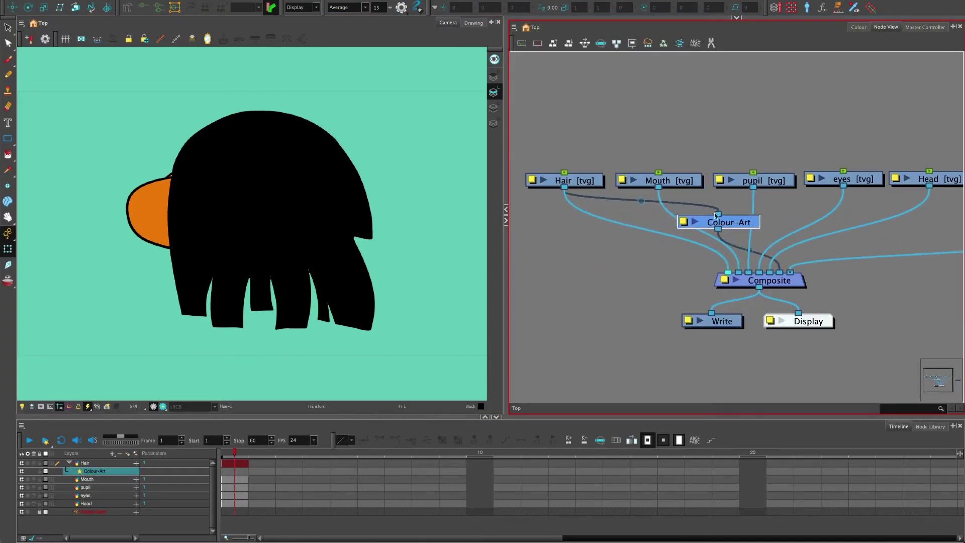
drag(579, 191, 852, 218)
scroll(804, 251, left, 5)
scroll(804, 252, up, 3)
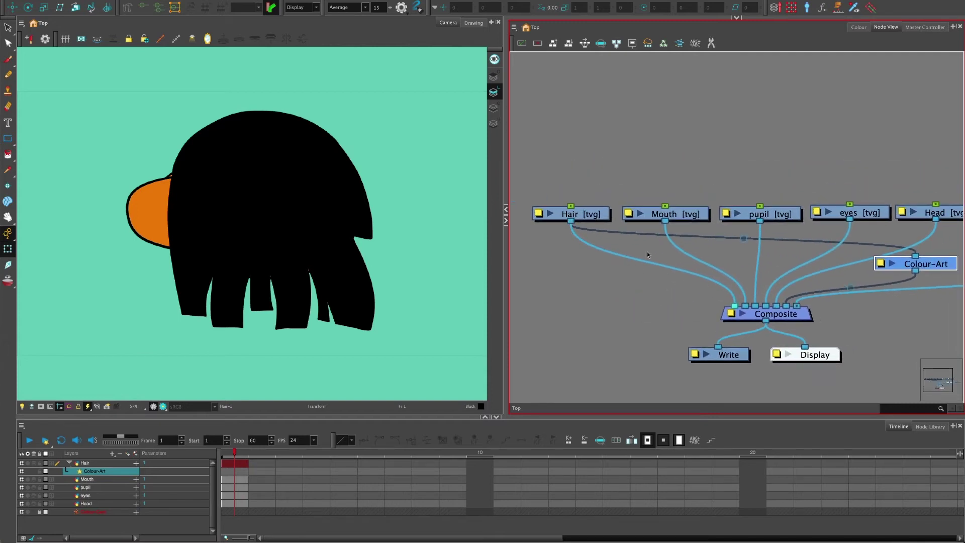
scroll(558, 211, right, 2)
scroll(559, 211, down, 1)
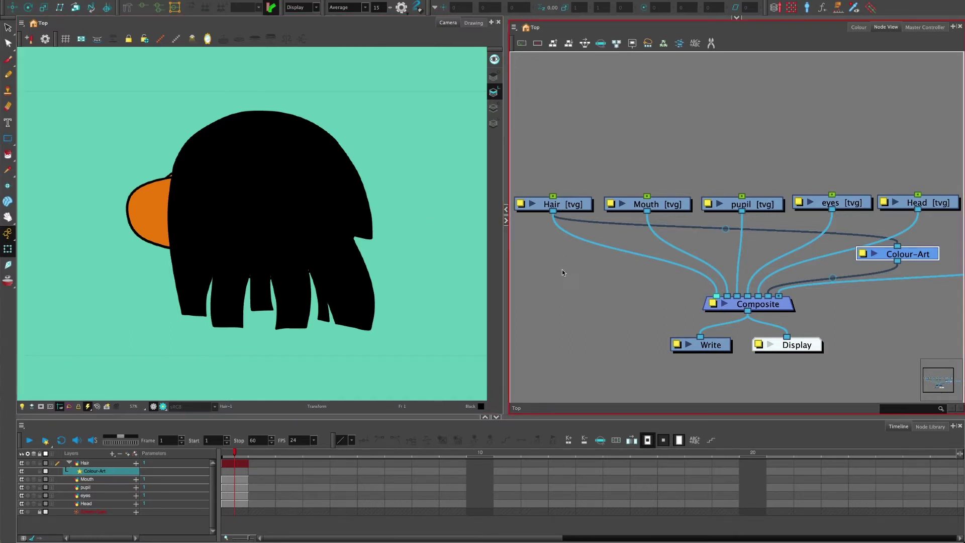
scroll(563, 271, left, 2)
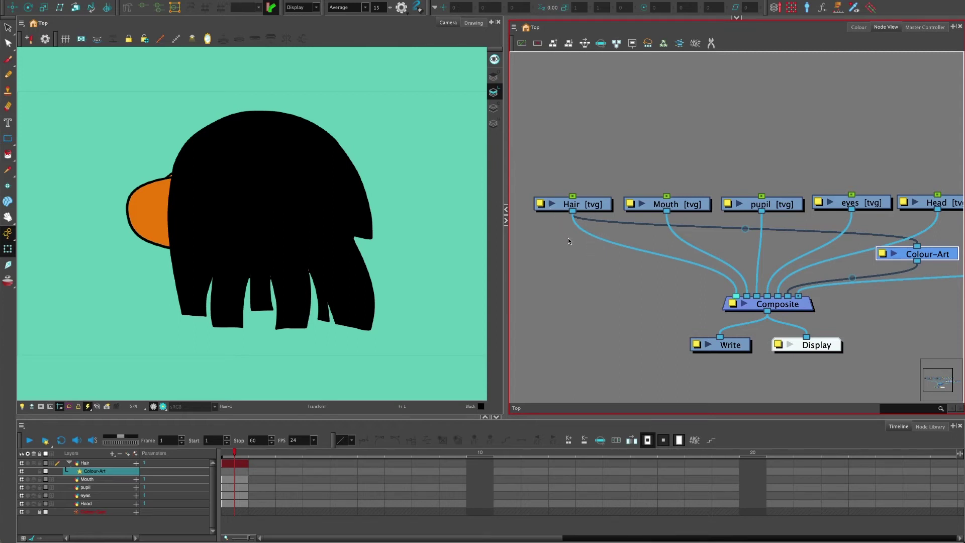
Step: Search the node list for "line" and "over" to examine the Line-Art and Overlay-Layer nodes, and clear the search
key(Tab)
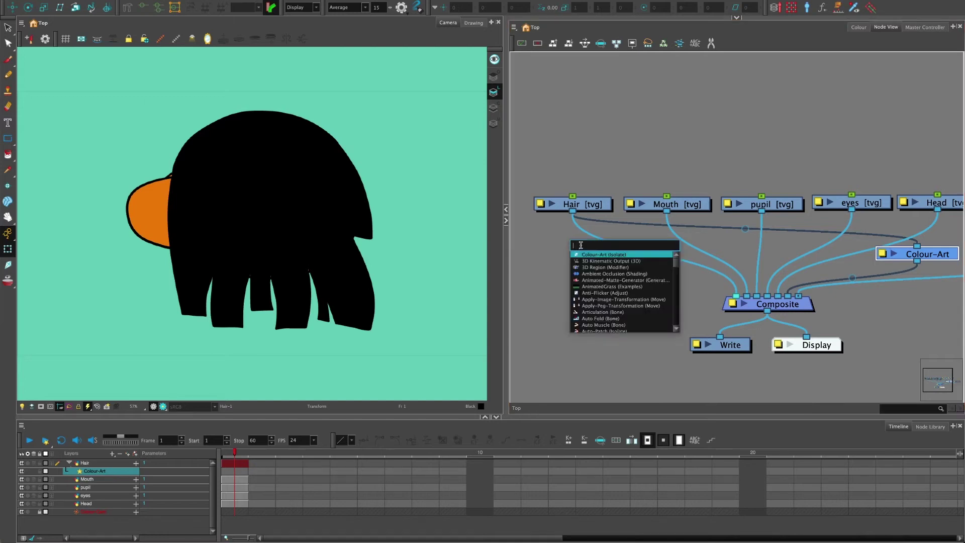
text(li)
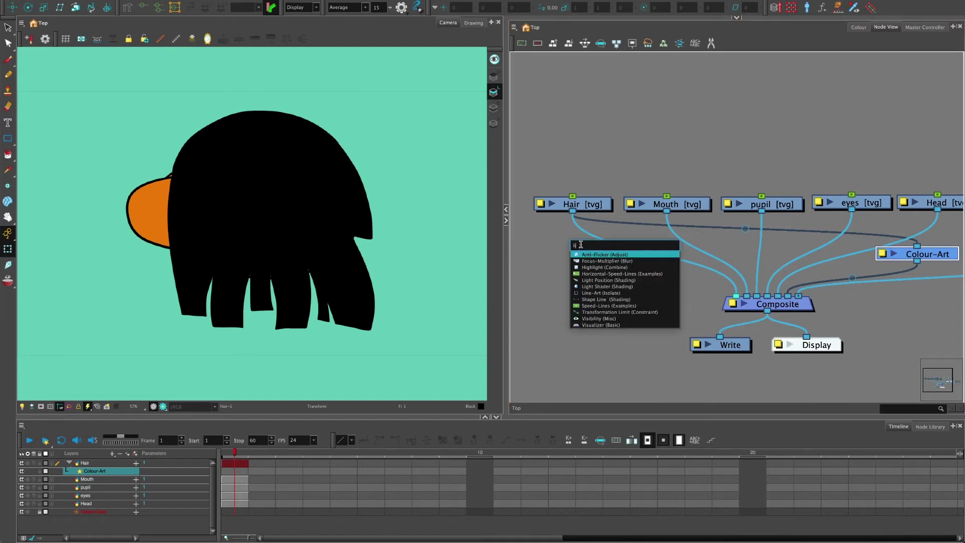
text(ne)
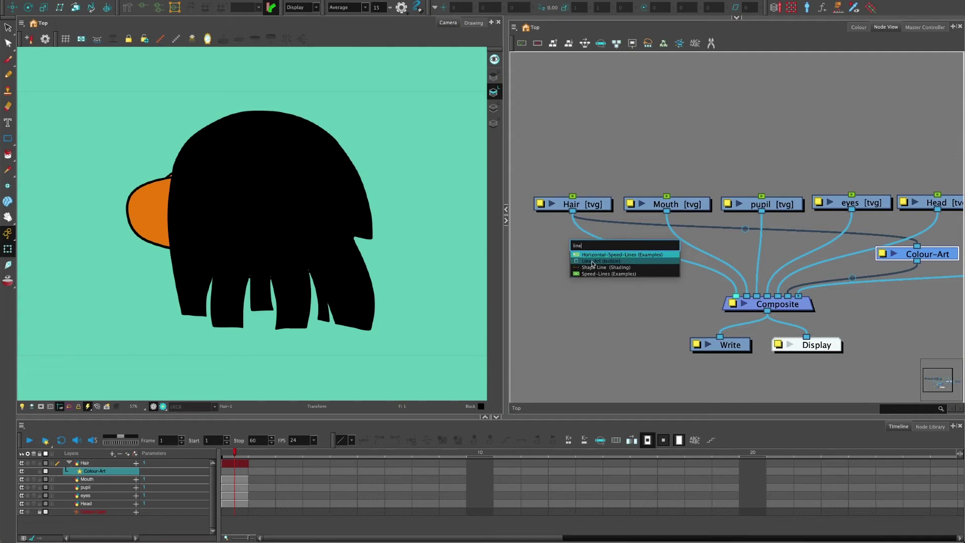
key(BackSpace)
key(BackSpace)
key(BackSpace)
key(BackSpace)
text(over)
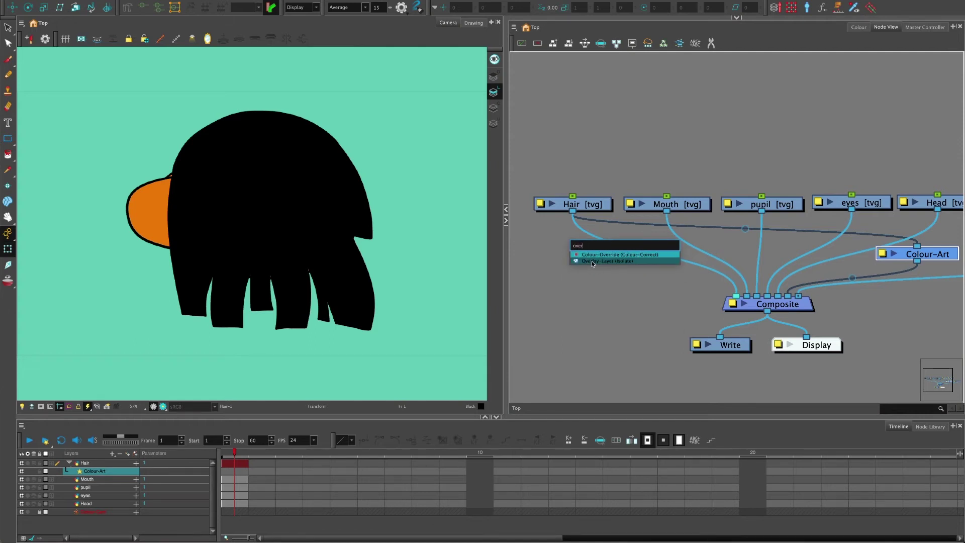
key(BackSpace)
key(BackSpace)
key(BackSpace)
key(BackSpace)
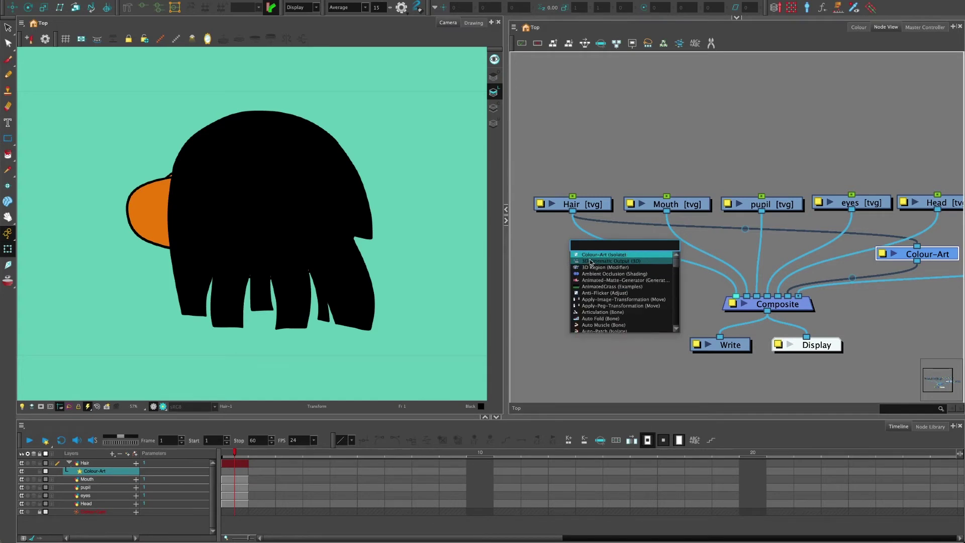
Step: Add a Layer-Selector node and insert it into the Hair drawing's direct connection to the Composite
text(lay)
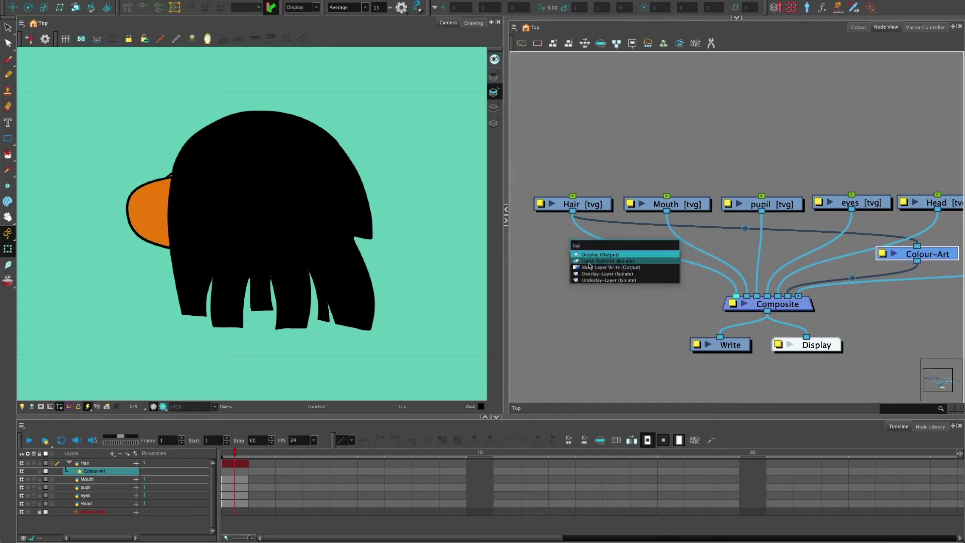
click(610, 261)
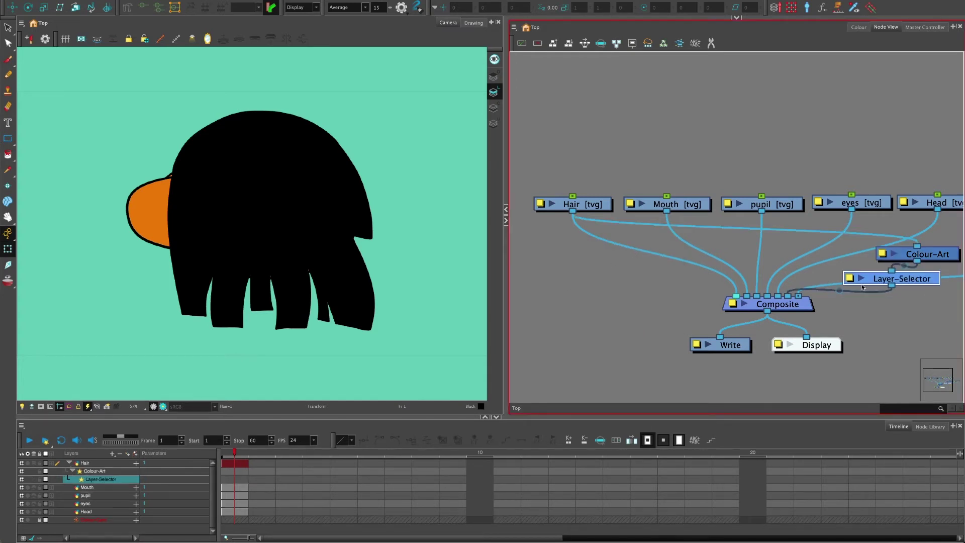
drag(909, 285, 600, 255)
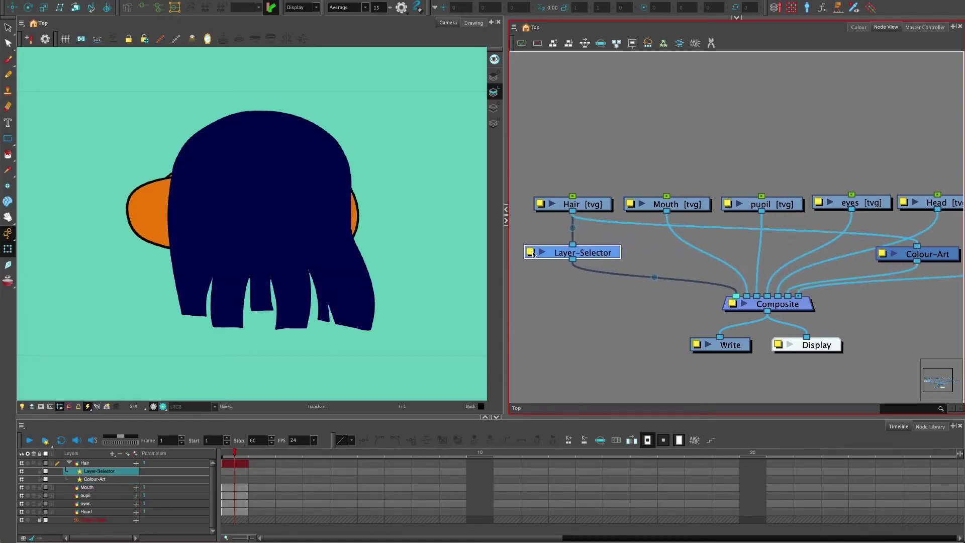
Step: Set the Layer-Selector to read Overlay and Line Art but not Colour Art, and close its properties
click(530, 252)
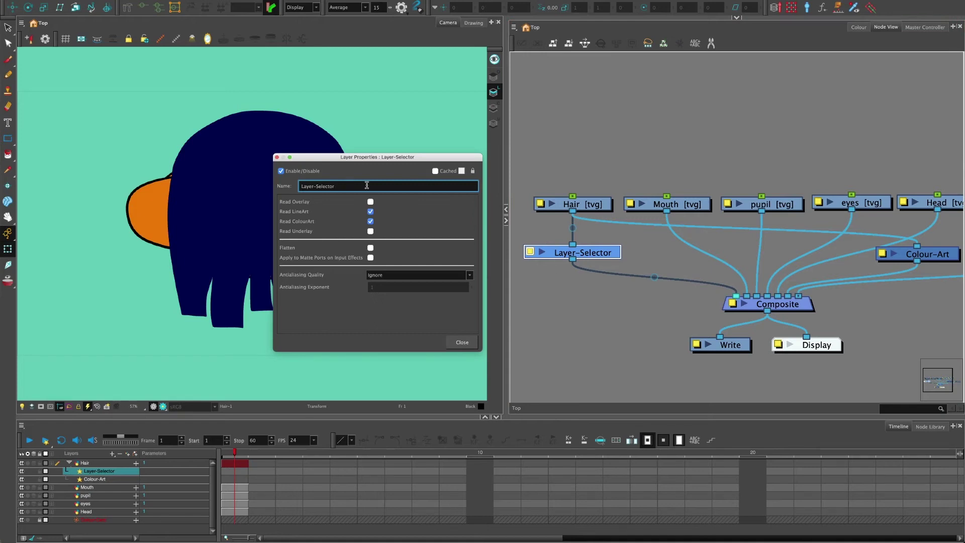
click(371, 221)
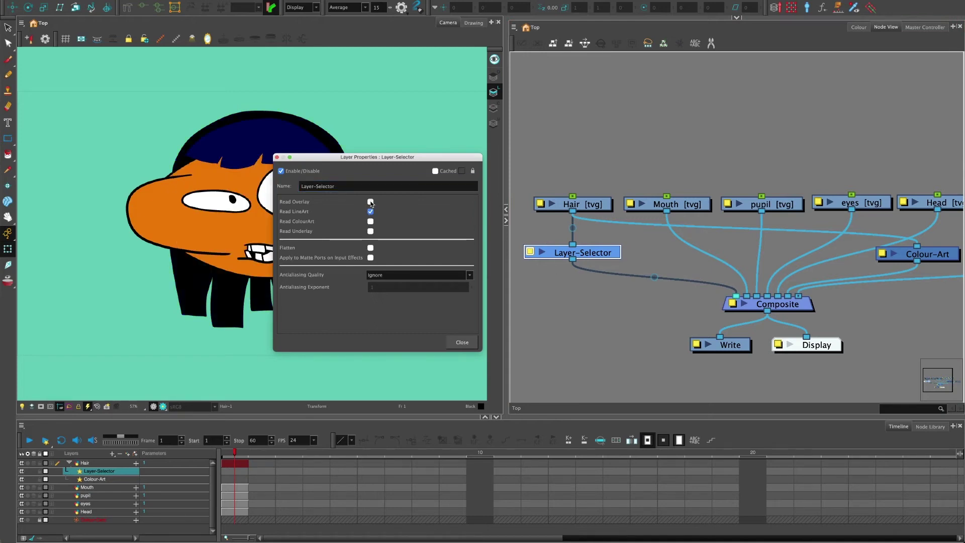
click(371, 201)
drag(365, 159, 491, 162)
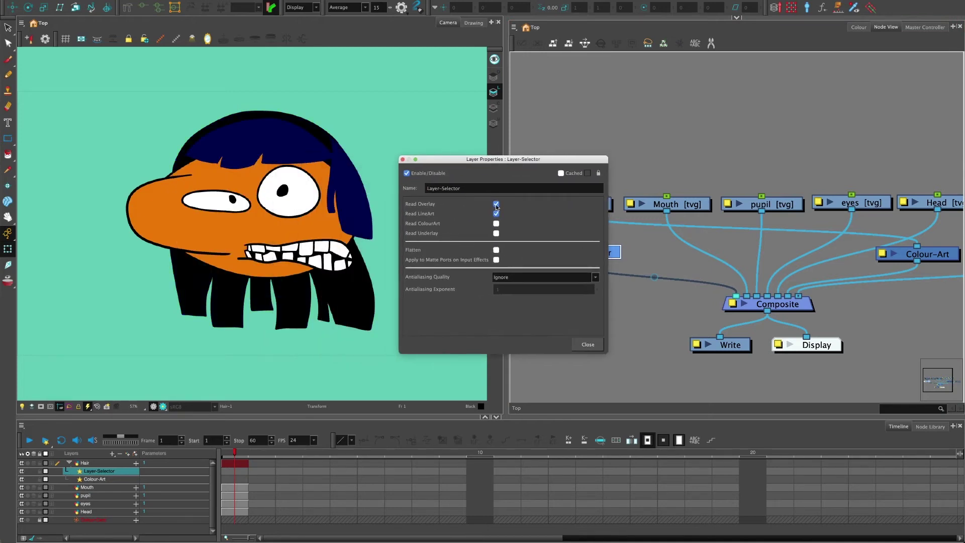
click(497, 205)
click(497, 204)
click(587, 345)
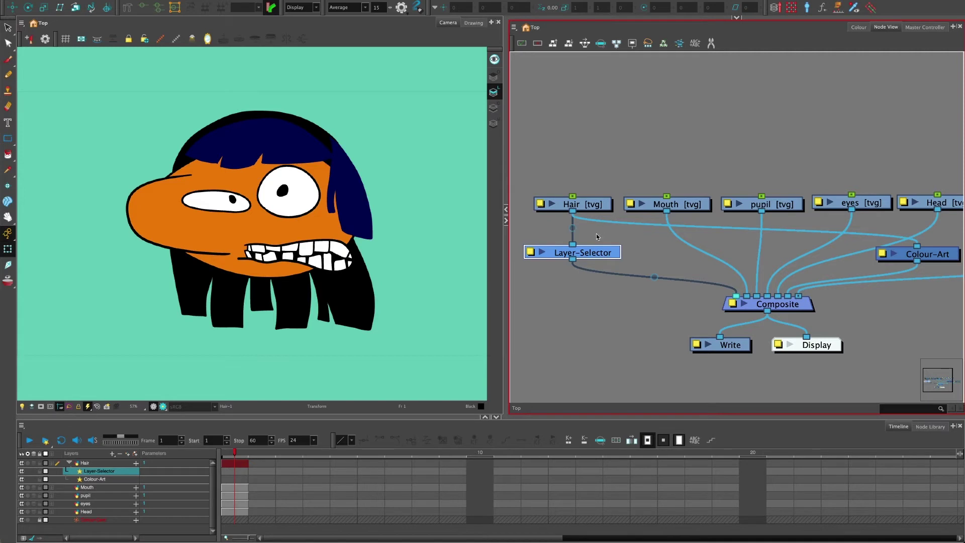
click(553, 305)
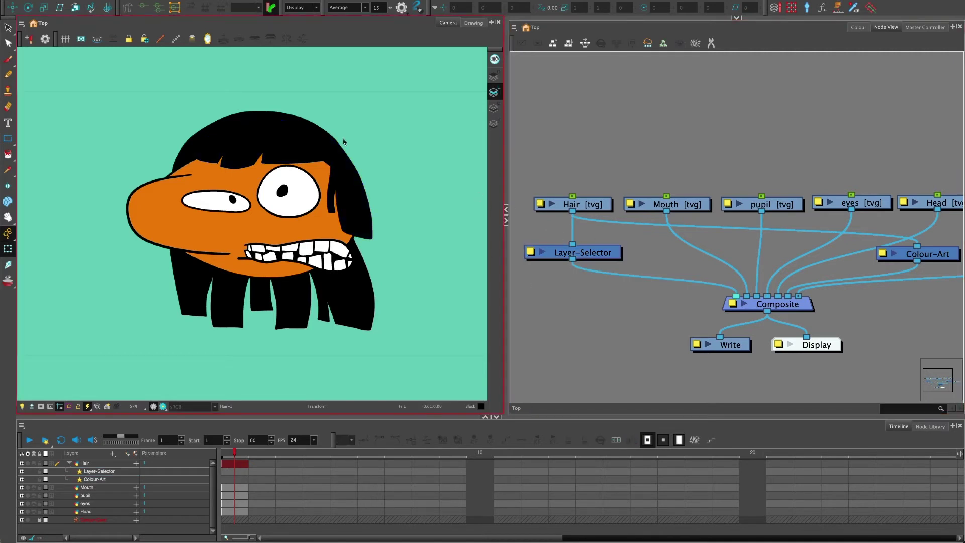
Step: Add a parent peg to the Hair drawing and place it directly above the Hair node
click(582, 185)
click(585, 205)
key(ctrl+p)
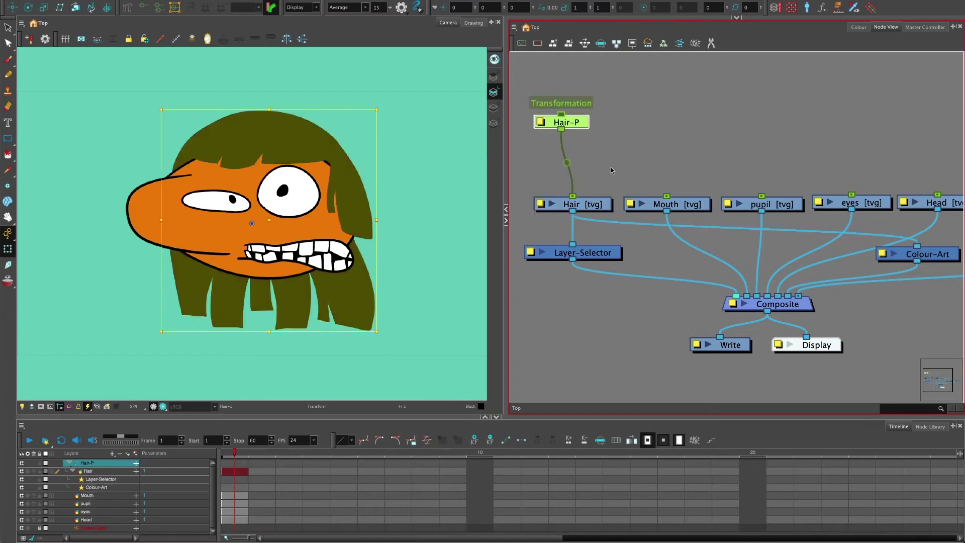
click(611, 162)
drag(585, 126, 596, 159)
mouse_move(270, 221)
mouse_down()
mouse_move(528, 217)
mouse_move(260, 213)
mouse_move(269, 220)
mouse_up()
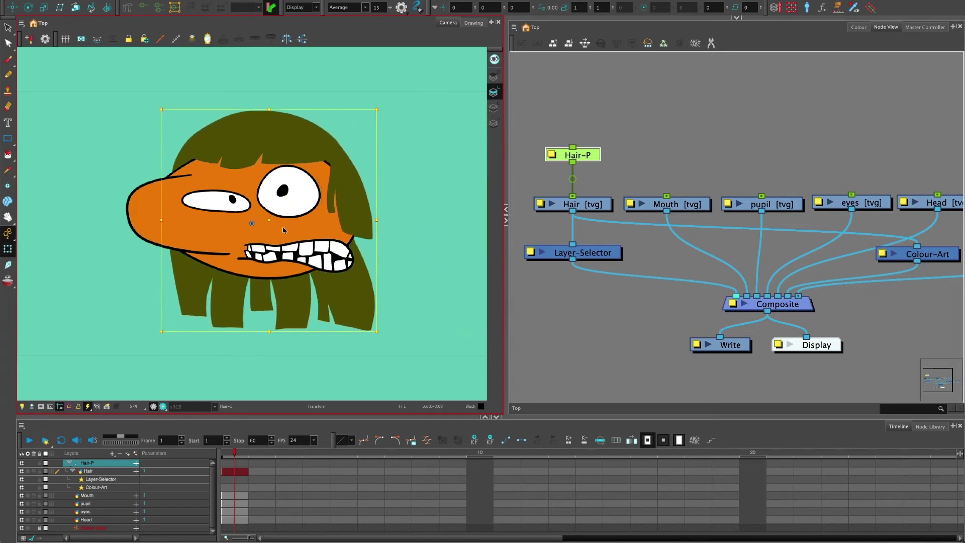
Step: Delete the Hair-P peg and the Layer-Selector node
click(517, 157)
click(587, 156)
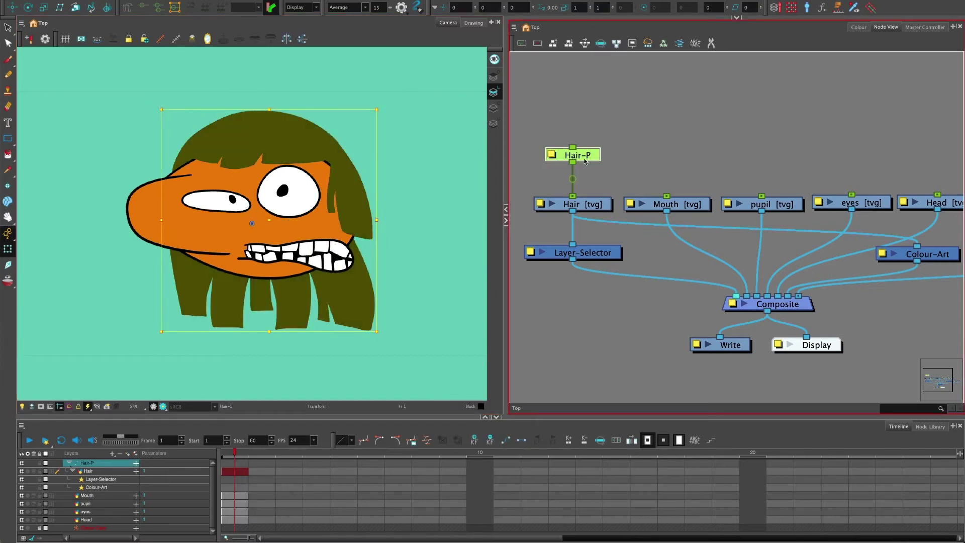
key(Delete)
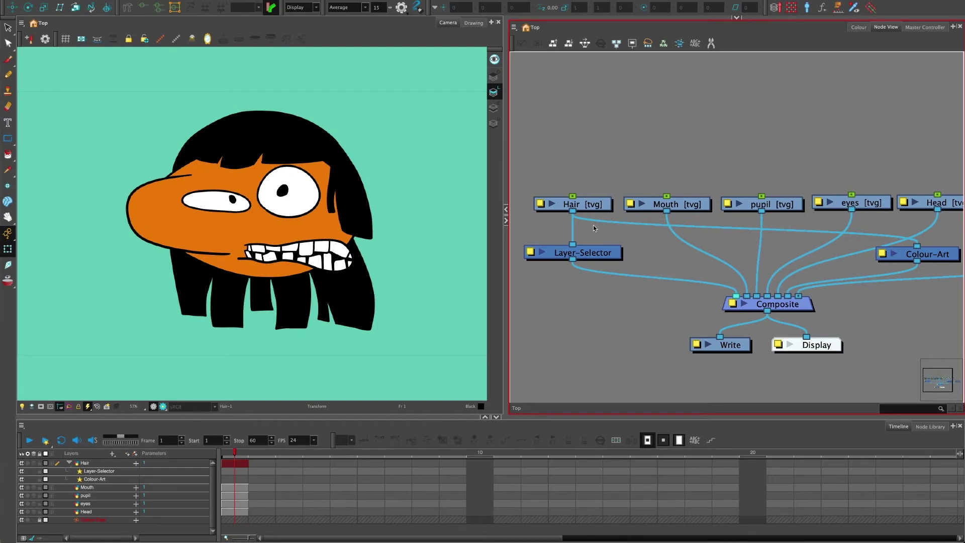
click(578, 254)
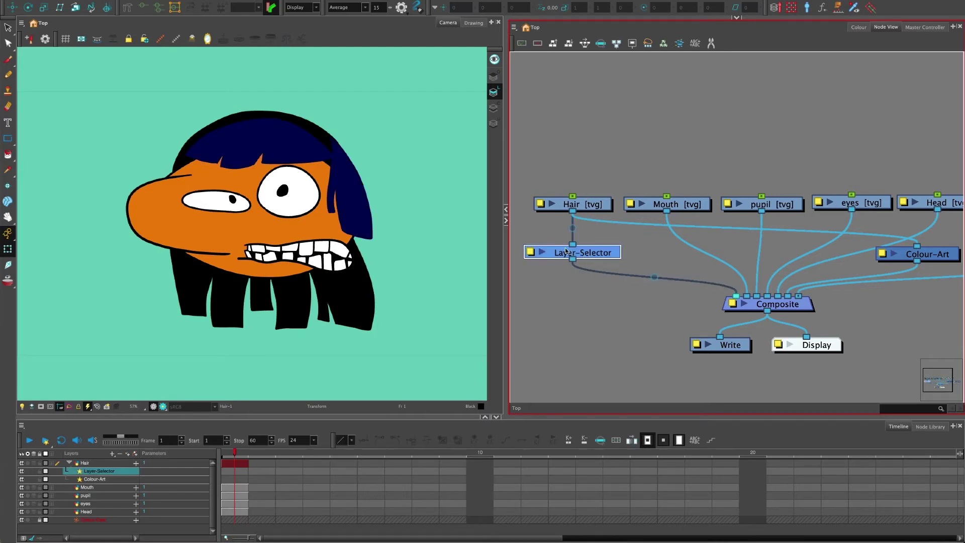
key(Delete)
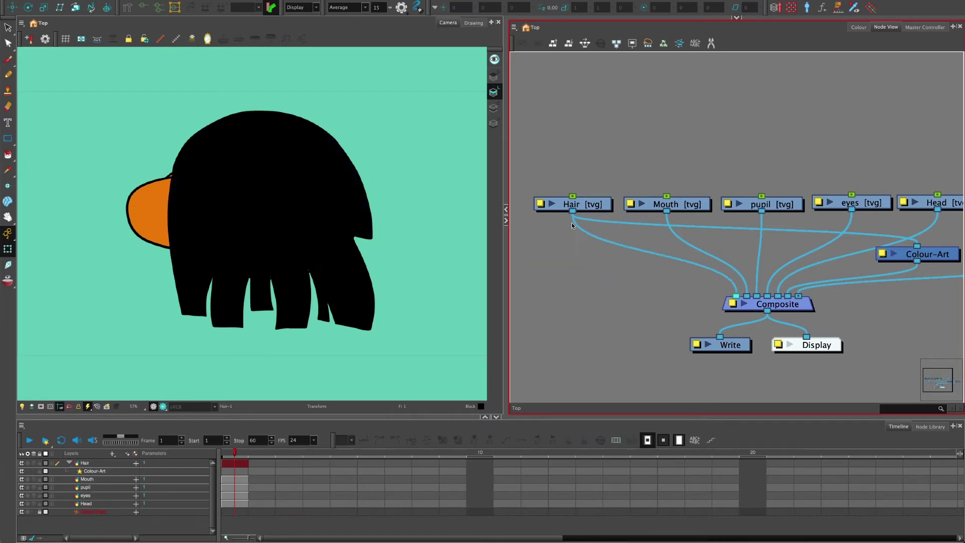
Step: Disable the Colour Art layer in the Hair element's drawing properties
click(541, 203)
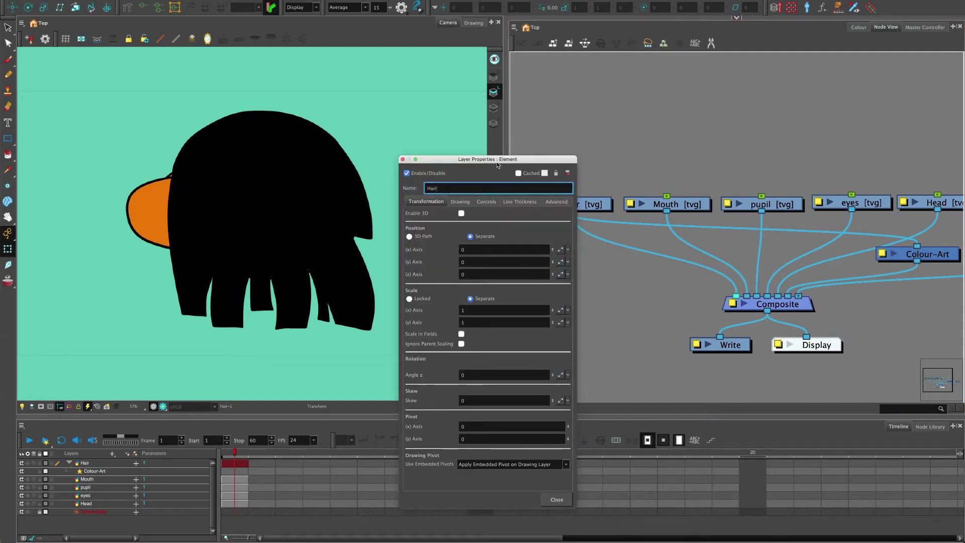
drag(494, 158, 442, 82)
click(406, 123)
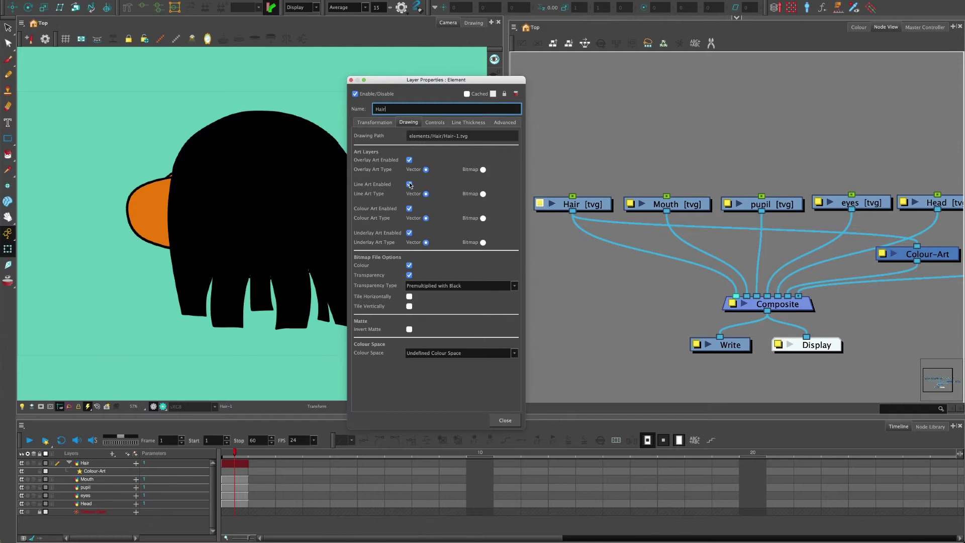
click(409, 209)
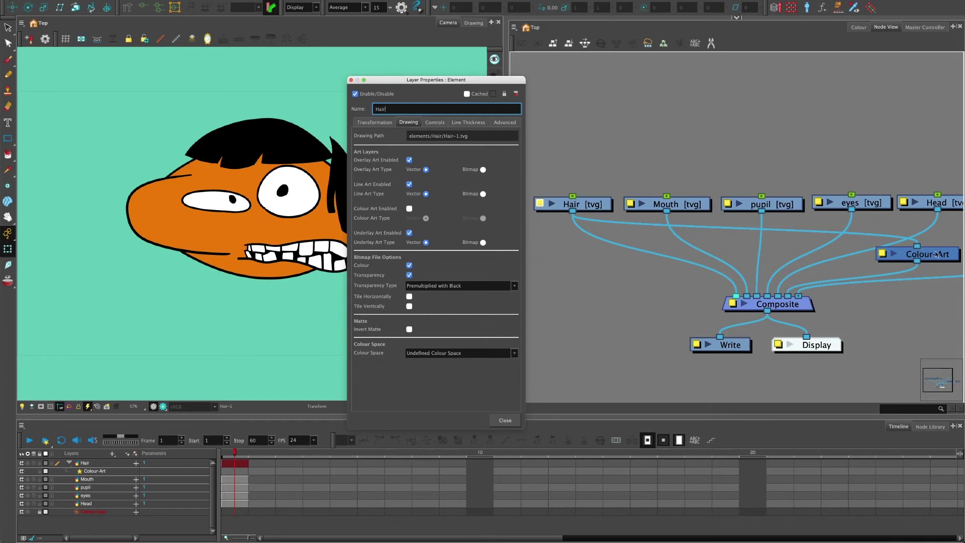
Step: Re-enable the Colour Art layer in the Hair element's drawing properties and close them
click(409, 208)
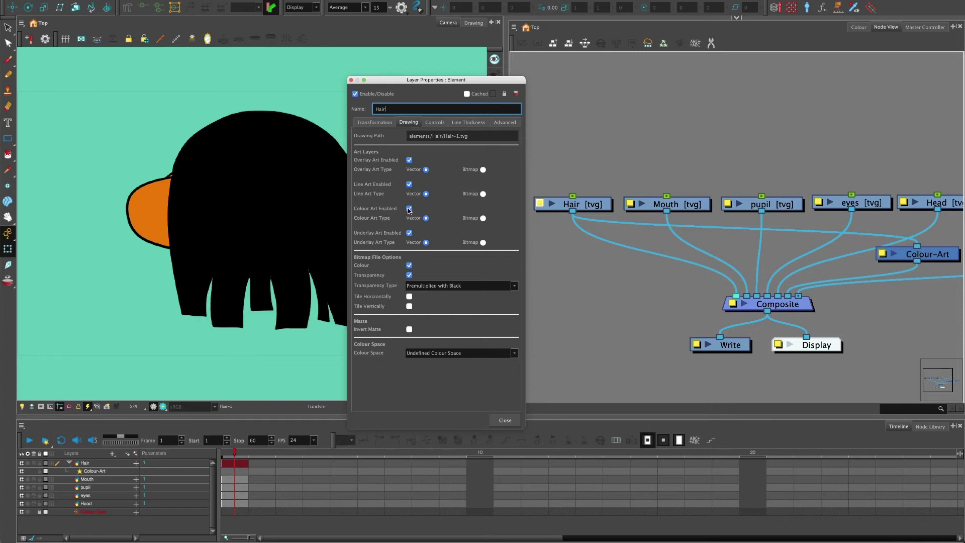
click(492, 422)
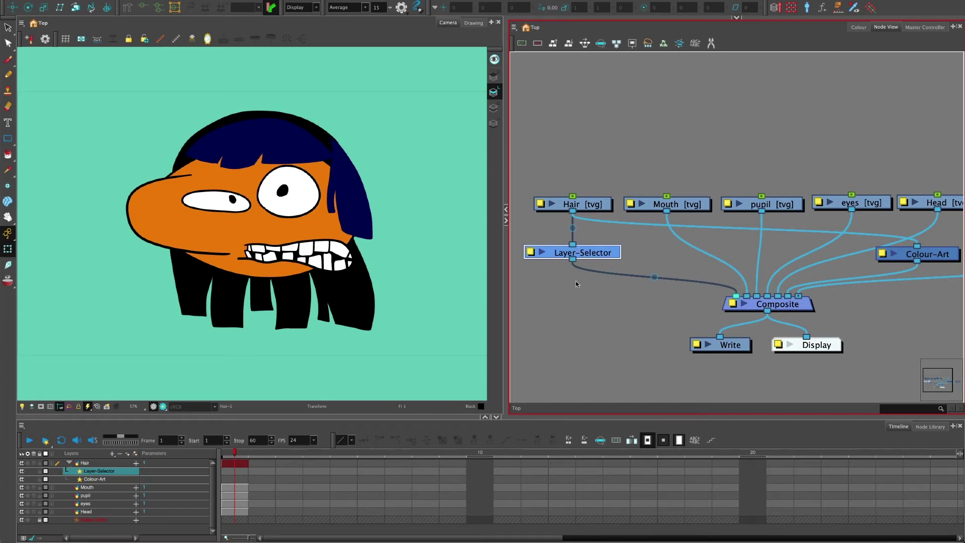
Step: Try a parent peg on the Hair drawing, aligned directly above its node, and delete it again
click(565, 208)
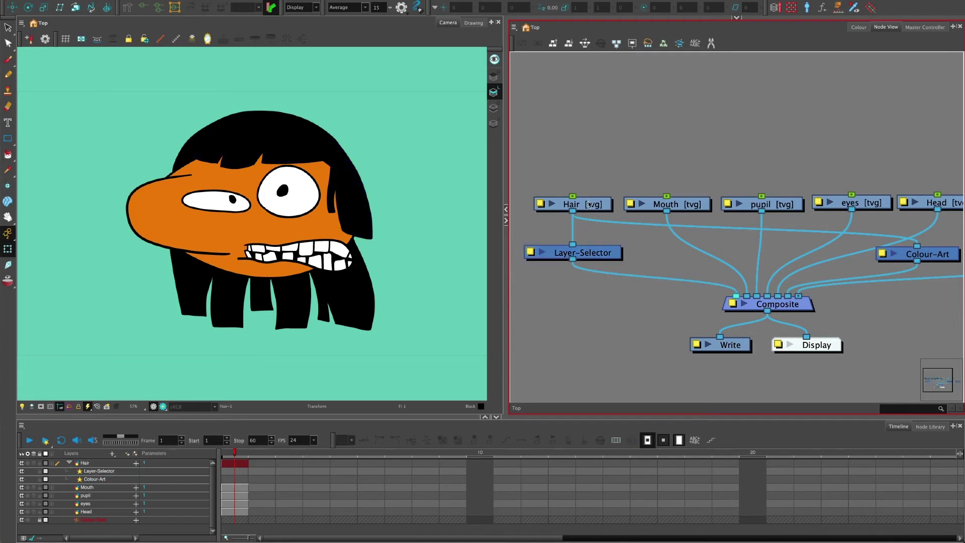
key(ctrl+p)
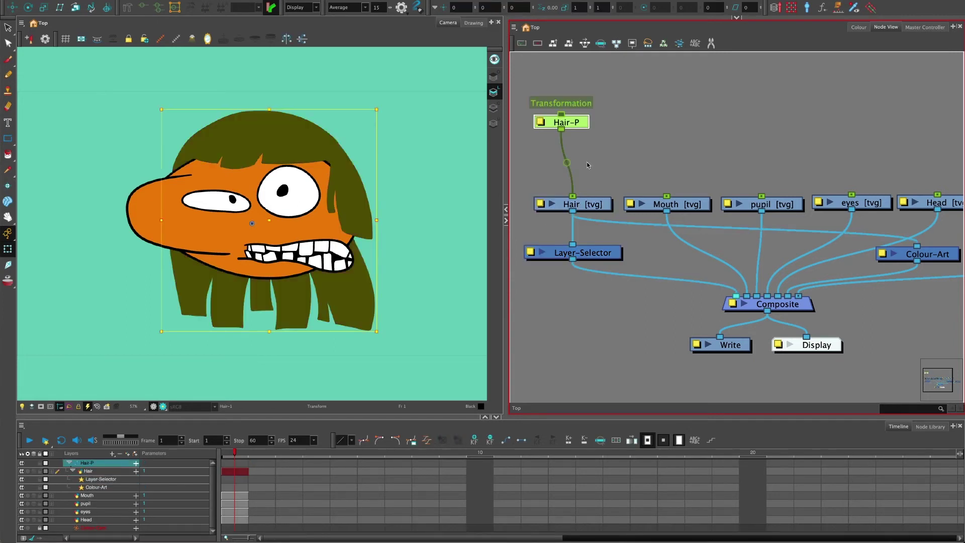
drag(586, 128, 597, 147)
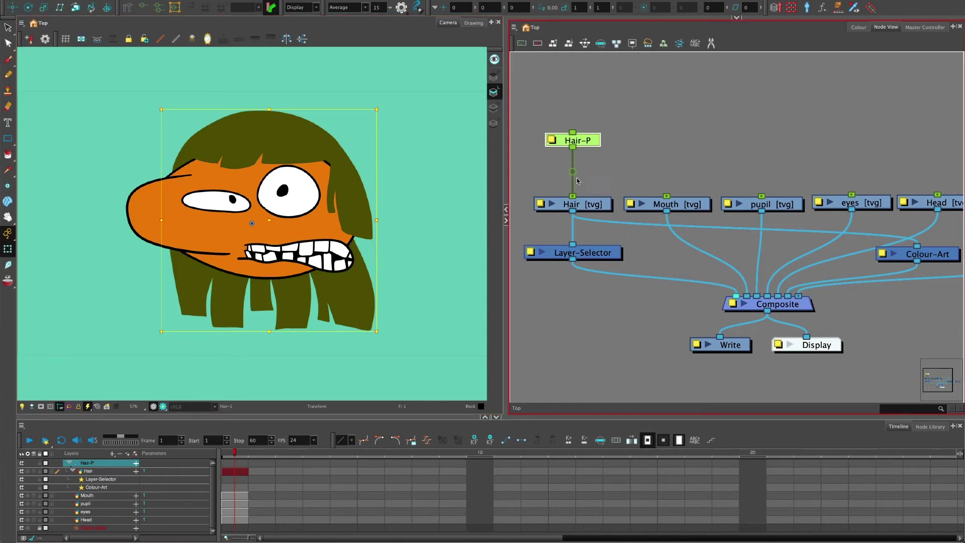
click(588, 156)
click(591, 145)
key(Delete)
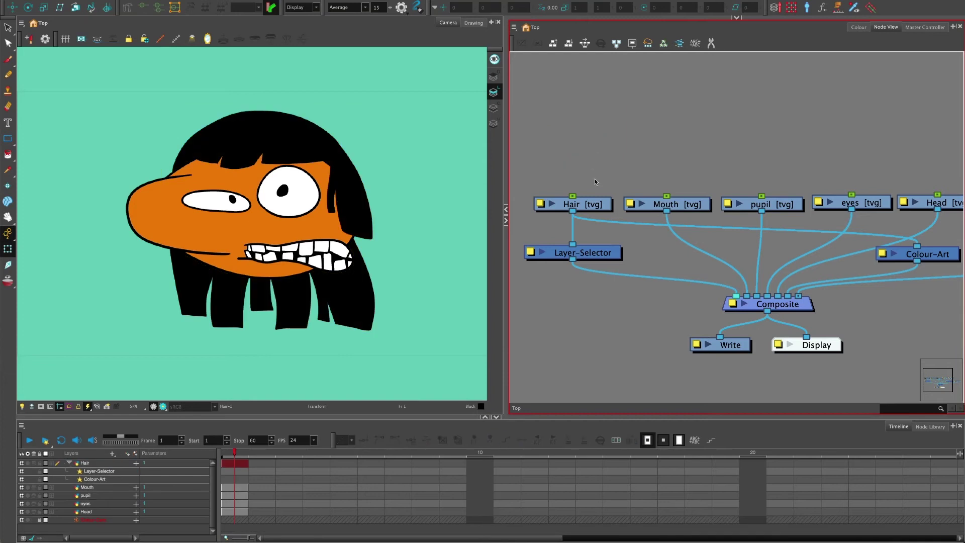
Step: Paste a clone of the Hair drawing beside the original and route it through the Layer-Selector placed beneath it
click(594, 256)
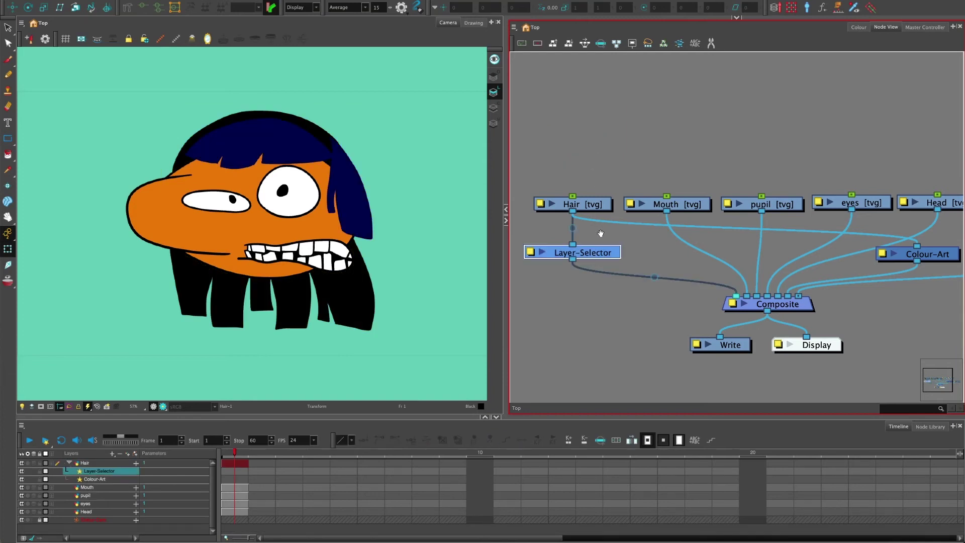
drag(597, 227, 643, 210)
click(645, 208)
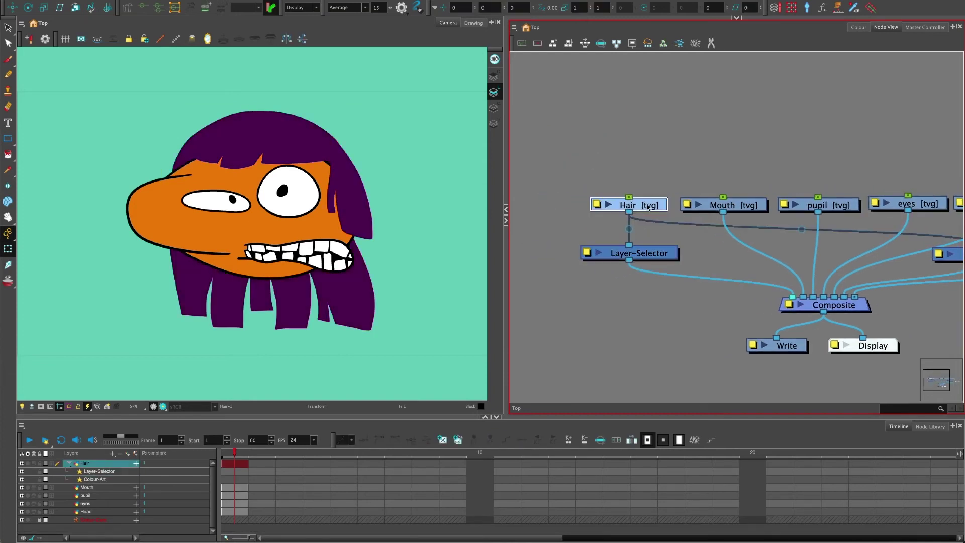
drag(571, 220, 635, 215)
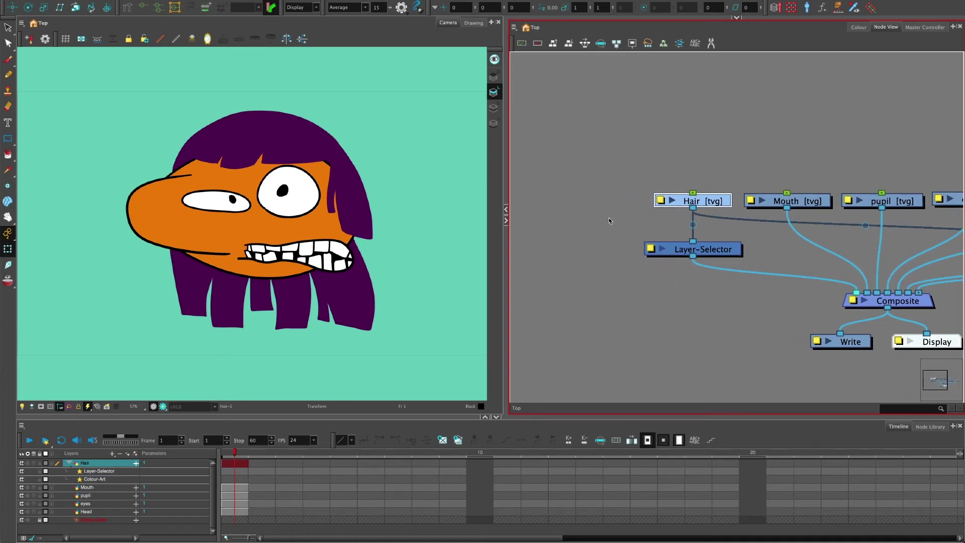
key(ctrl+v)
mouse_move(664, 226)
mouse_down()
mouse_move(607, 201)
mouse_move(661, 199)
mouse_move(692, 241)
mouse_move(611, 245)
mouse_up()
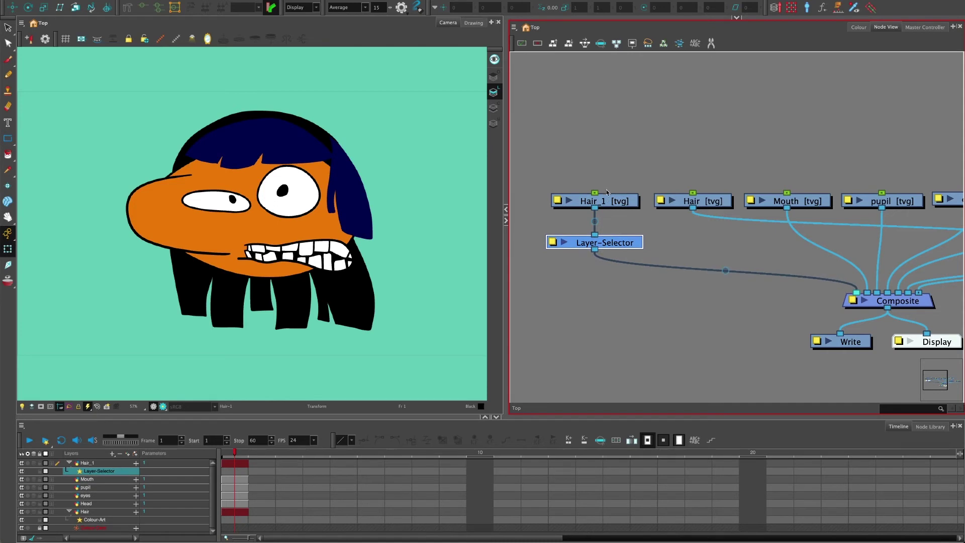
Step: Delete the Layer-Selector node between Hair_1 and the Composite
click(331, 157)
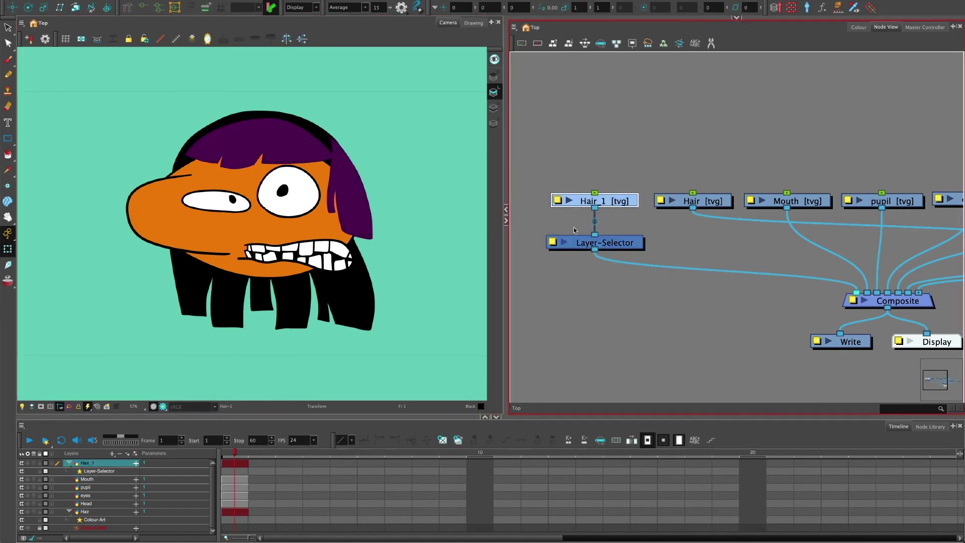
click(605, 240)
key(Delete)
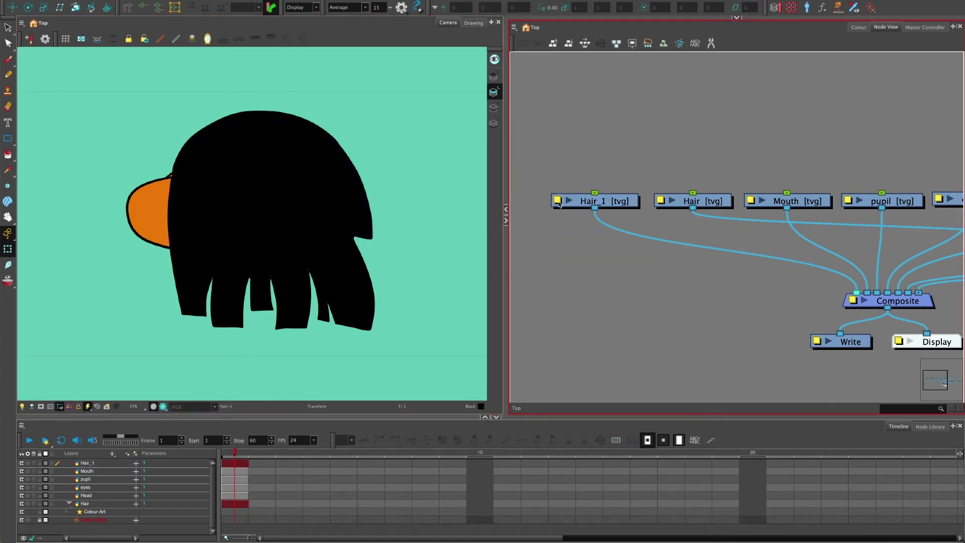
Step: Disable the Colour Art layer in the Hair_1 element's drawing properties and close them
double_click(562, 203)
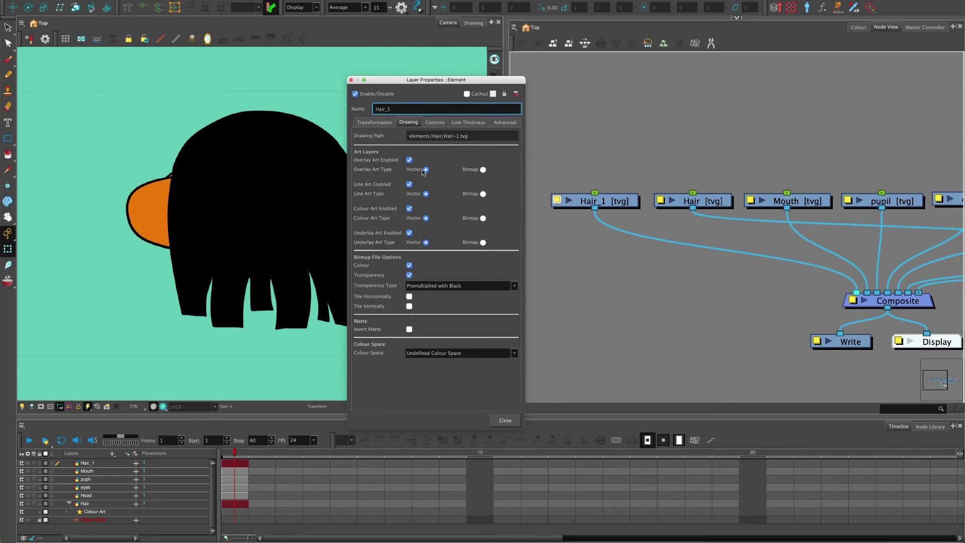
click(409, 209)
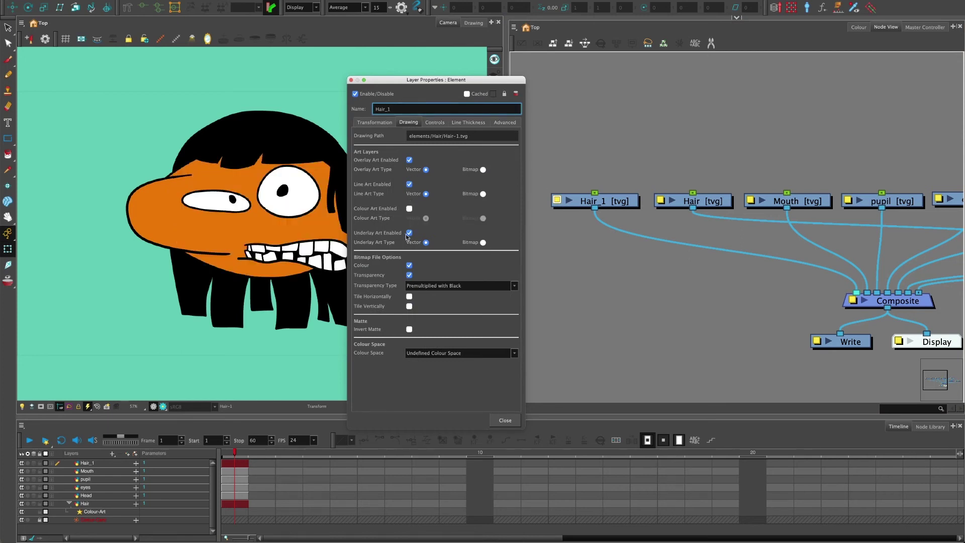
click(350, 78)
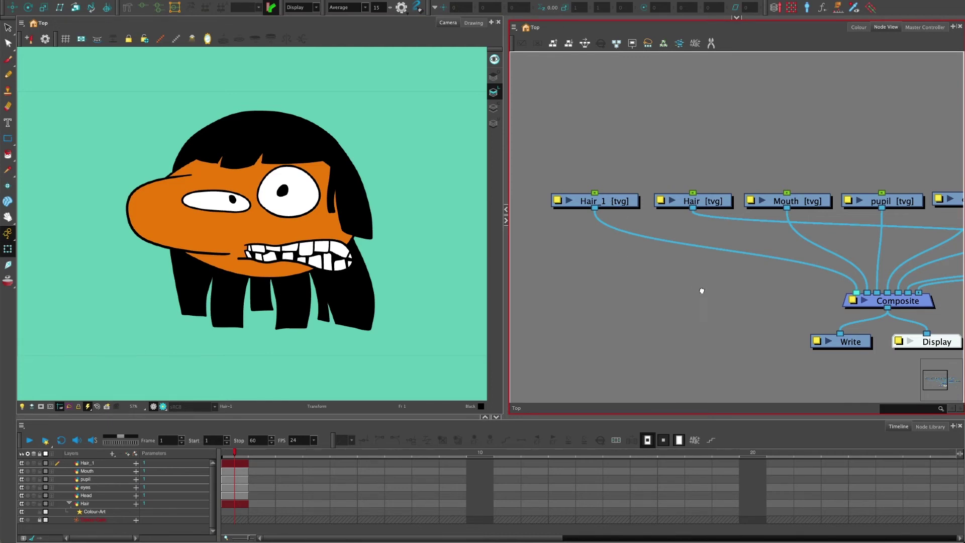
Step: Delete the Colour-Art node between the Hair drawing and the Composite
drag(699, 292, 649, 272)
drag(944, 257, 636, 260)
key(Delete)
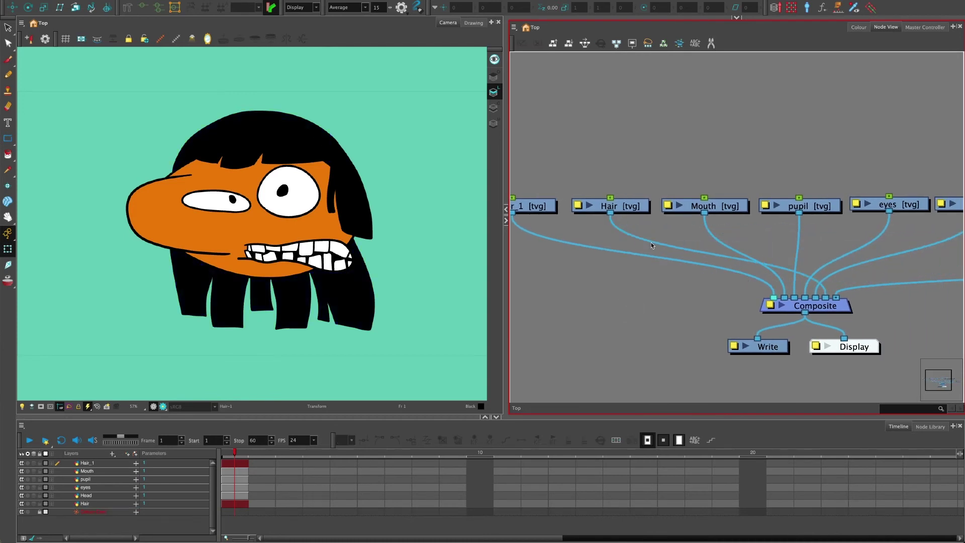
Step: Disable Overlay, Line and Underlay Art in the Hair element's drawing properties, leaving only Colour Art enabled
click(578, 205)
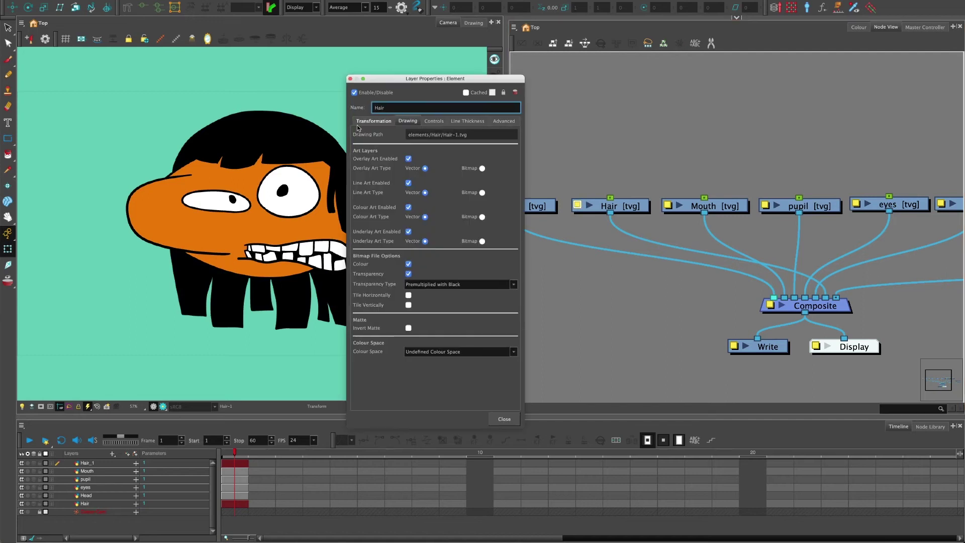
click(408, 159)
click(408, 183)
click(408, 231)
click(351, 79)
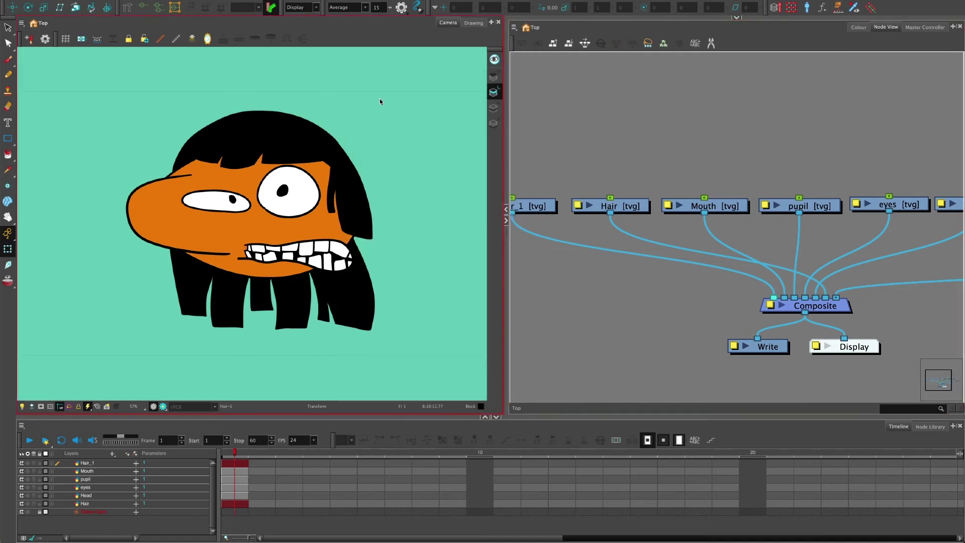
Step: Rename the Hair element as Hair_back in its layer properties
drag(585, 189, 631, 194)
double_click(625, 212)
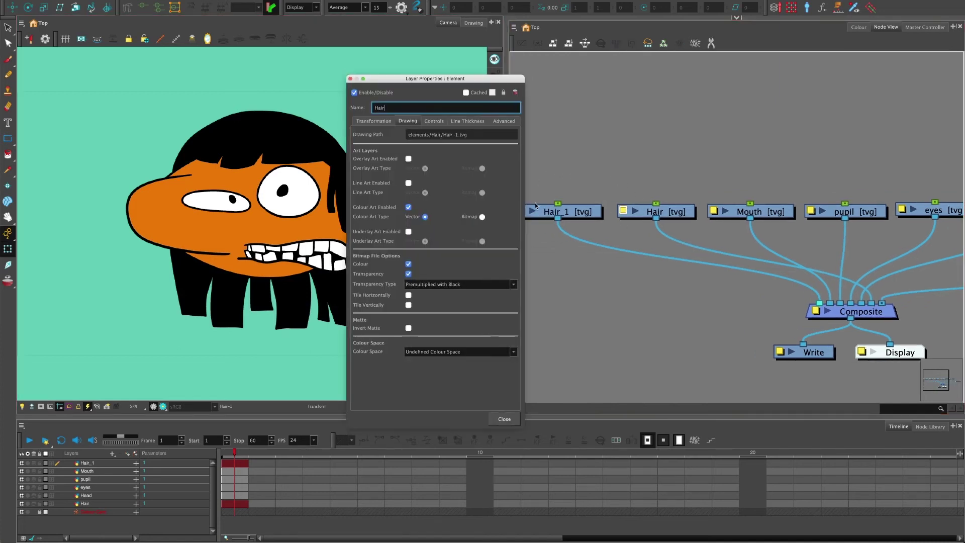
text(_back)
click(350, 79)
Step: Rename the Hair_1 element as Hair_front in its layer properties
click(654, 226)
drag(654, 227, 645, 226)
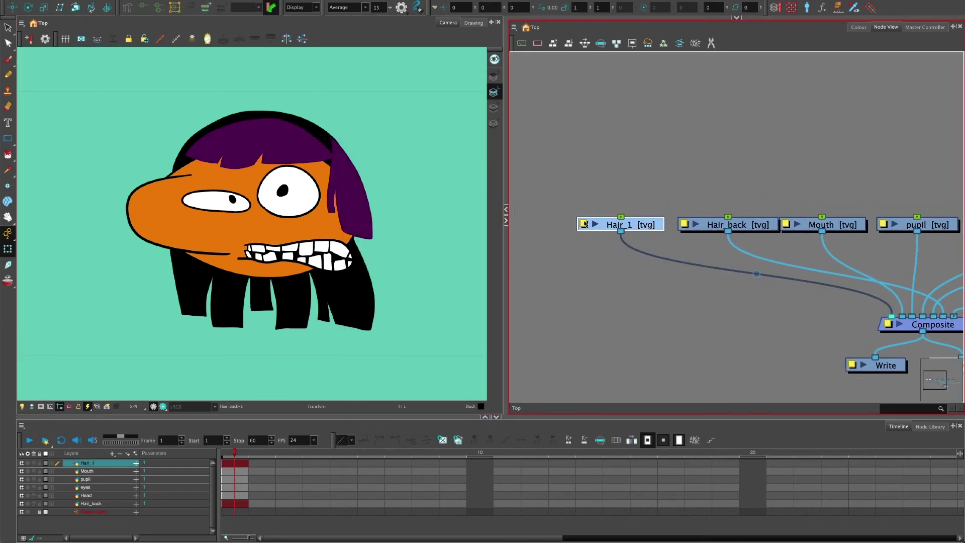
double_click(645, 226)
click(417, 107)
key(BackSpace)
text(front)
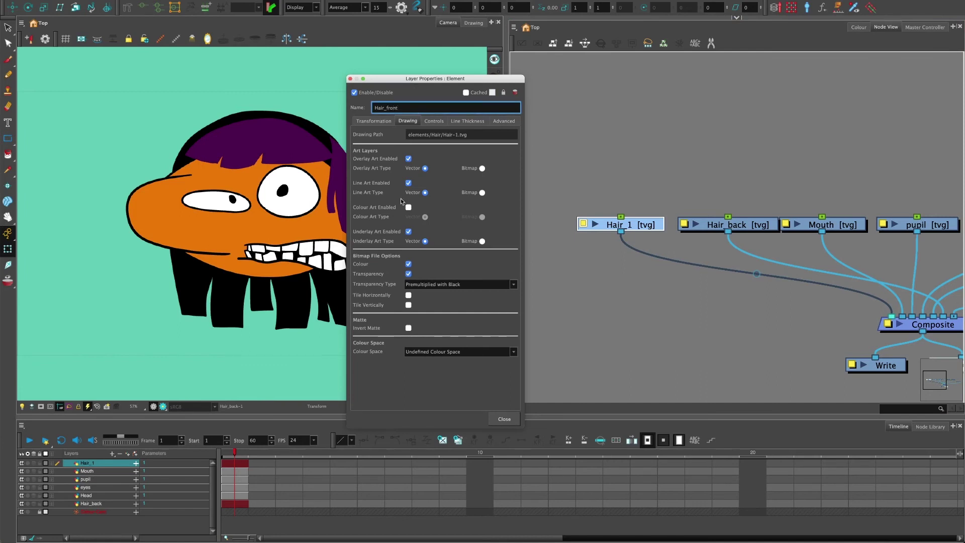
click(350, 78)
Step: Space the Hair_front and Hair_back nodes apart beside the Mouth node
click(598, 189)
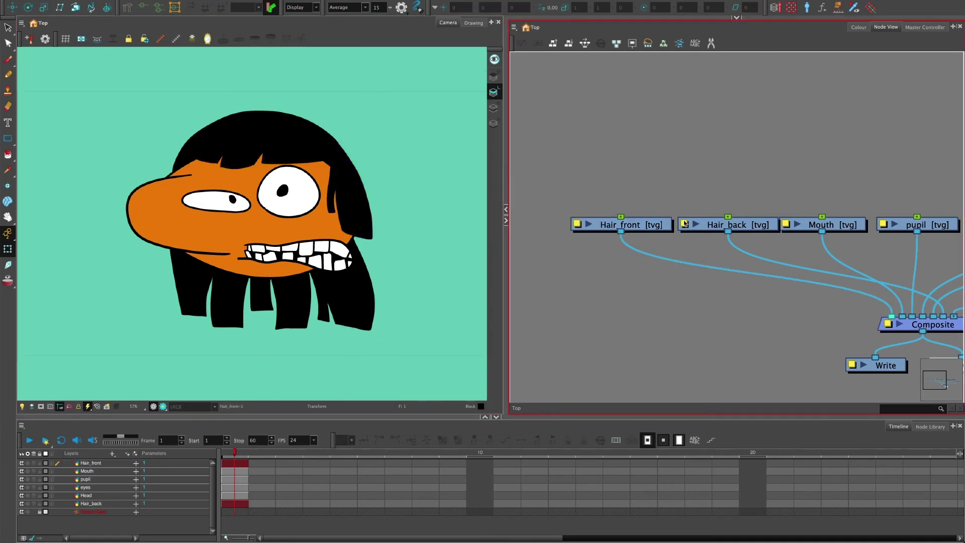
click(711, 227)
drag(624, 224, 614, 225)
Step: Test Hair_front's drawing substitution in the Library by switching between the empty cell and drawing 1, and hide the Library again
click(334, 133)
click(305, 141)
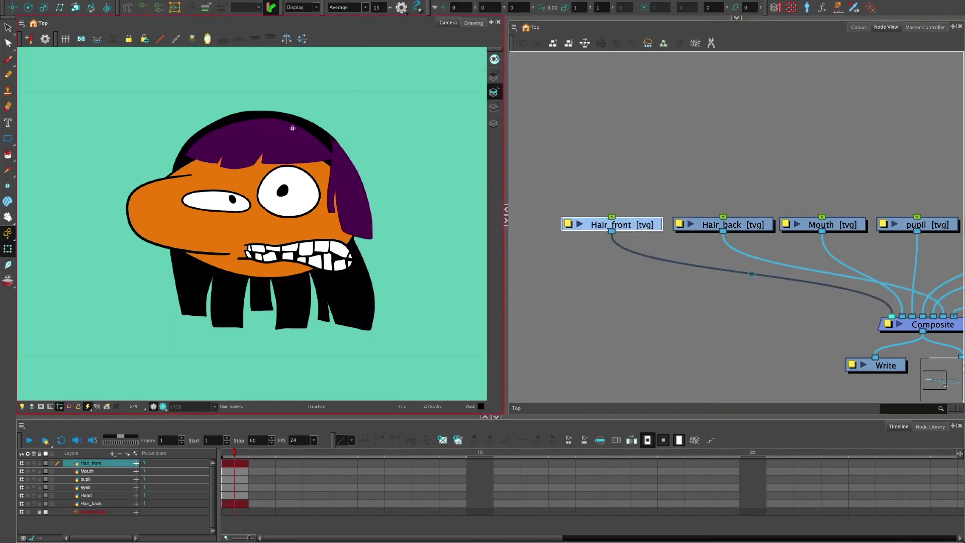
click(736, 18)
click(870, 22)
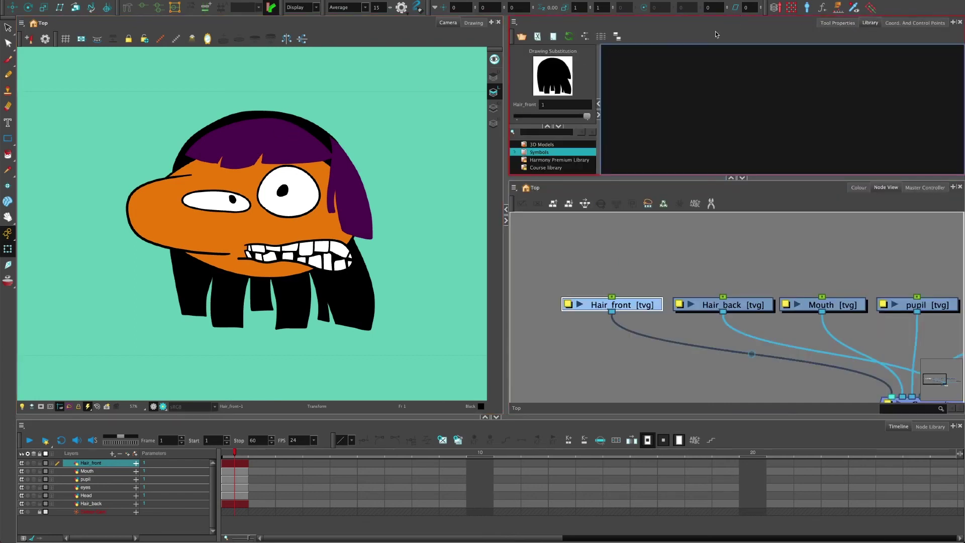
click(514, 117)
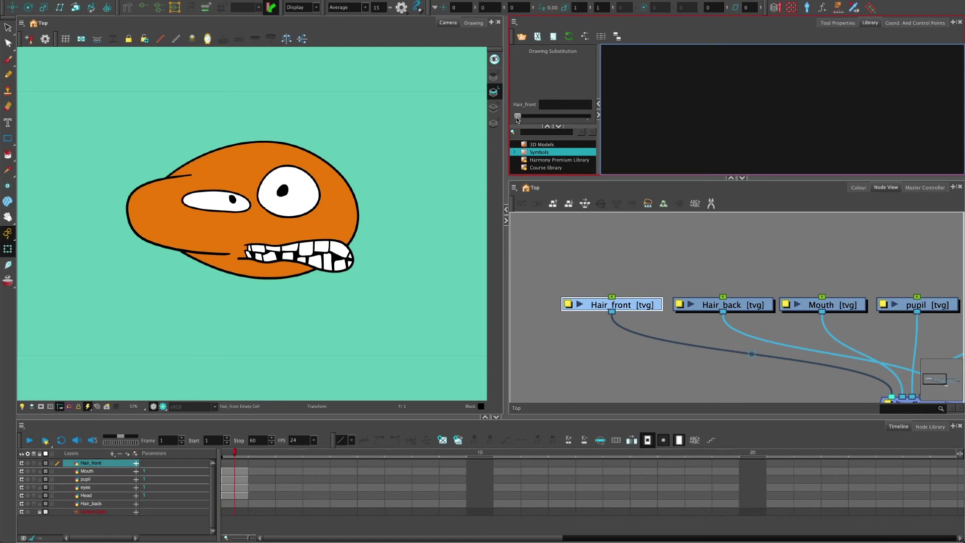
click(584, 118)
click(521, 119)
click(581, 118)
click(839, 24)
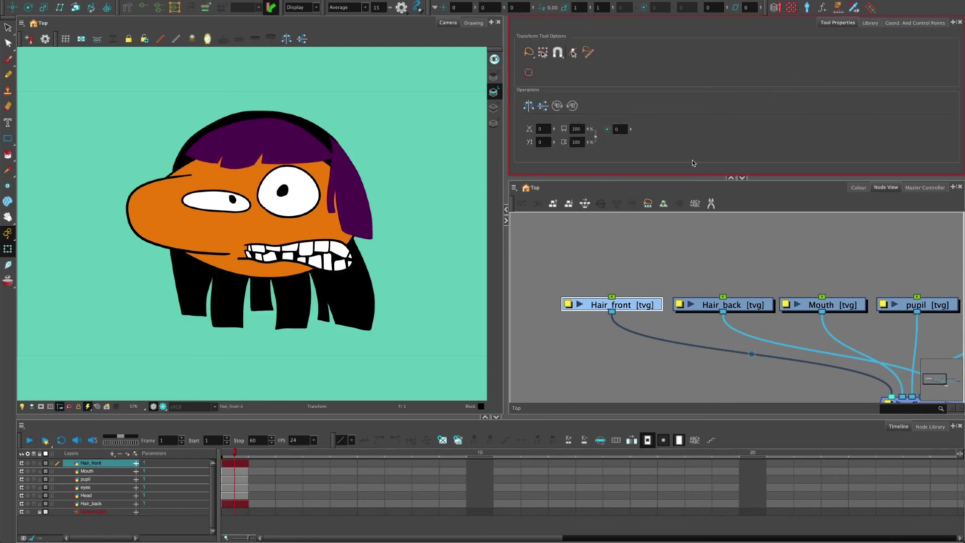
click(731, 177)
click(574, 167)
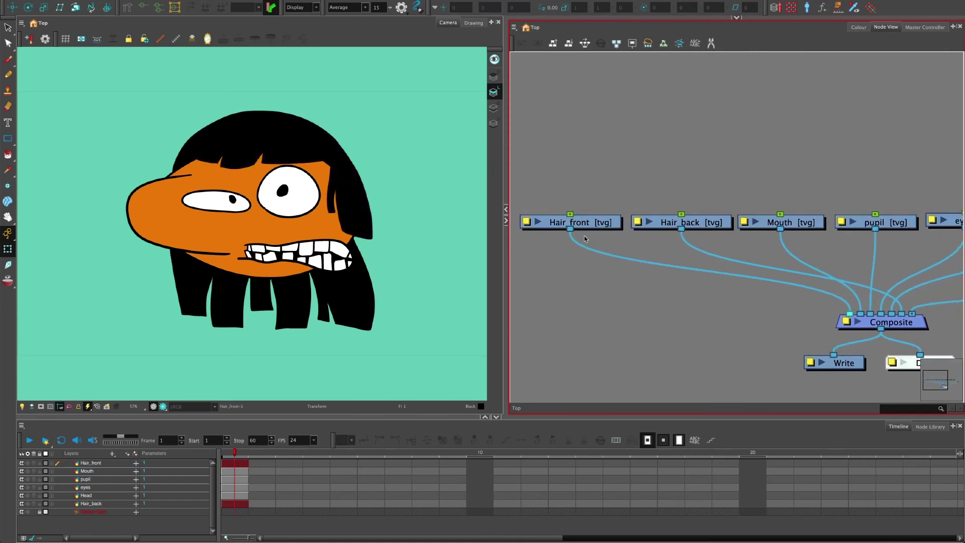
Step: Add a parent peg to the Hair_back drawing and place it directly above that node
click(601, 219)
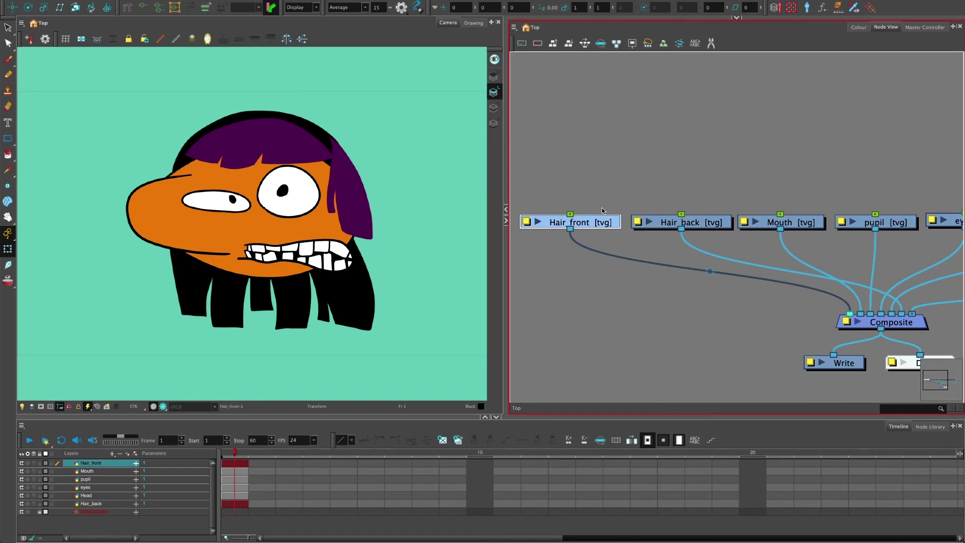
click(697, 223)
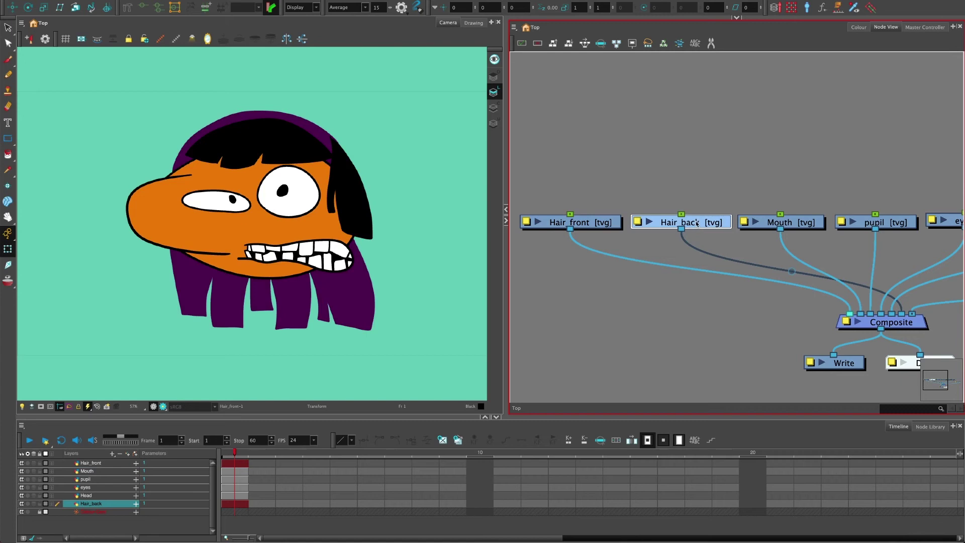
key(ctrl+p)
click(701, 166)
click(706, 162)
drag(705, 162, 706, 167)
Step: Add a parent peg to the Hair_front drawing, raise it above Hair_back-P and connect Hair_back-P beneath it
click(606, 220)
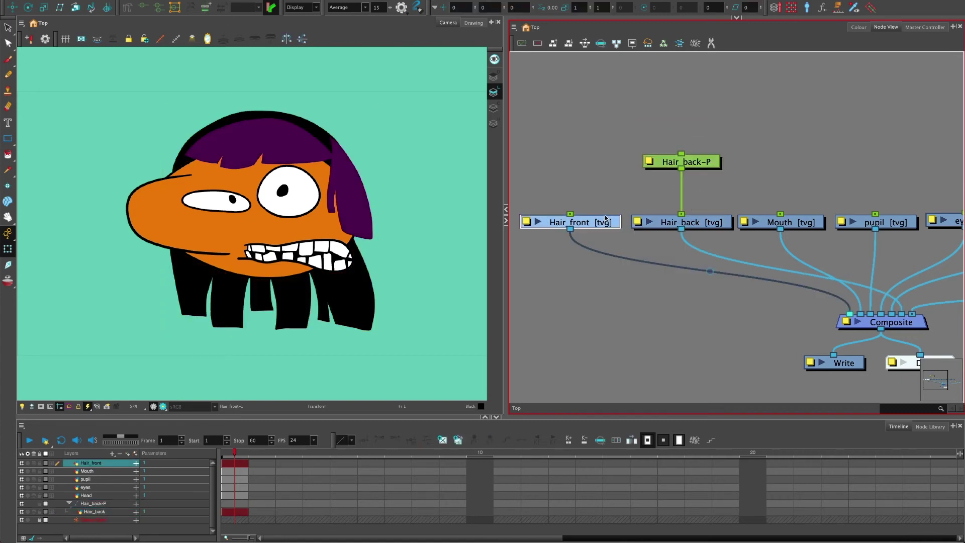
key(ctrl+p)
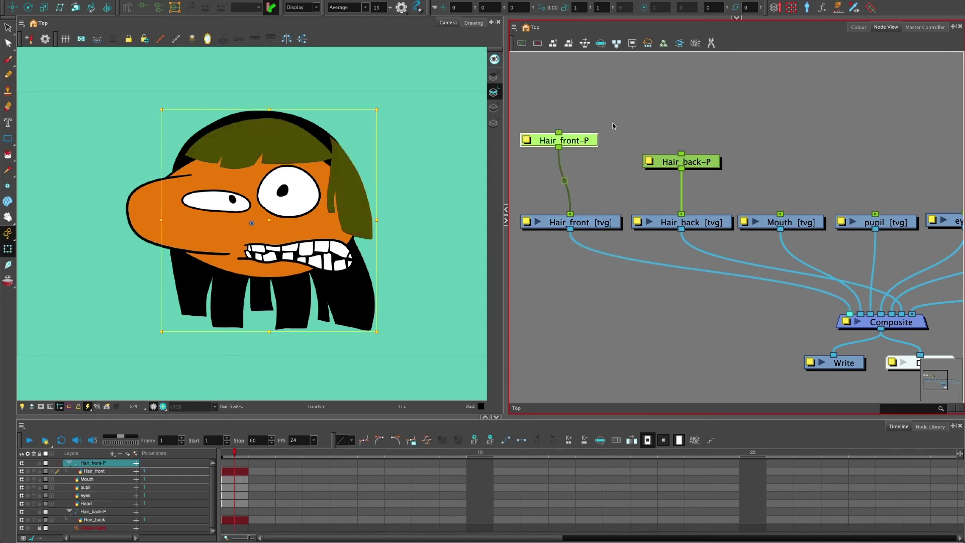
drag(578, 140, 628, 105)
drag(681, 153, 609, 113)
Step: Try moving the whole hair slightly up and right with the Hair_front-P peg, and undo the move
click(302, 145)
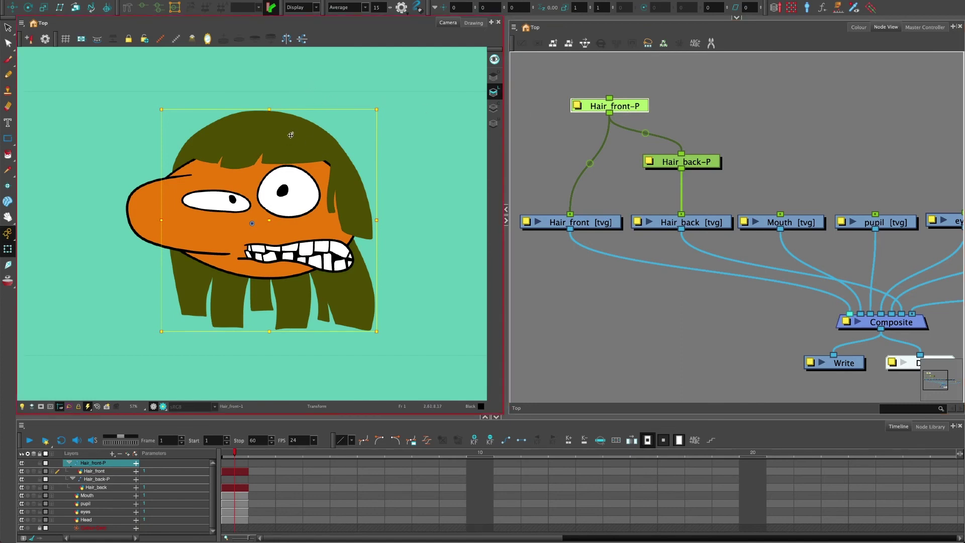
drag(252, 147, 262, 152)
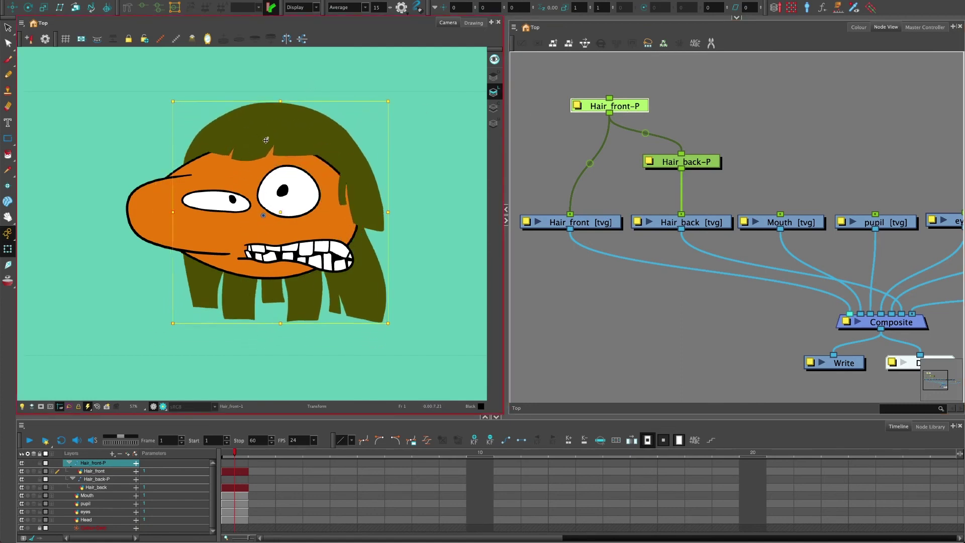
key(ctrl+z)
Step: Move the Hair_back-P peg's pivot to the crown of the head, and test swinging the back hair sideways around it
click(639, 149)
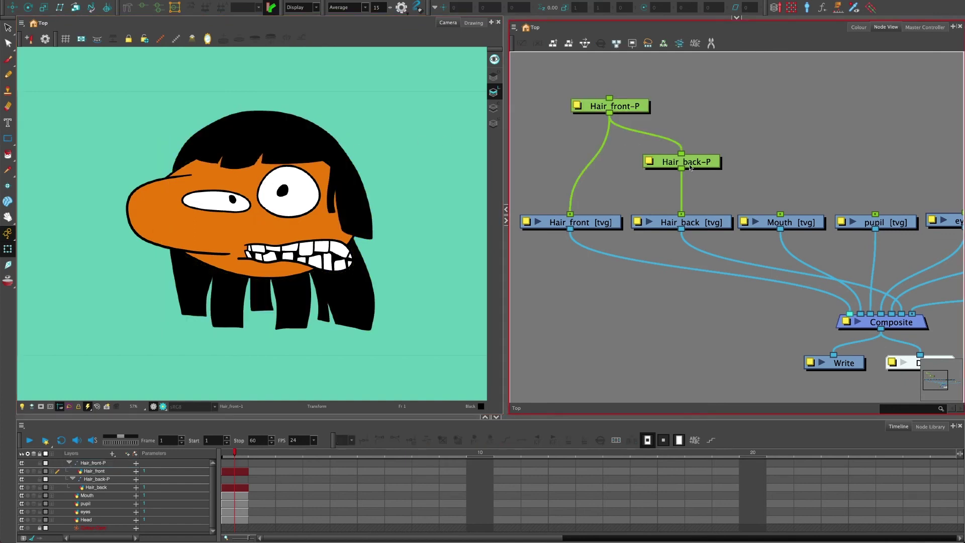
click(694, 167)
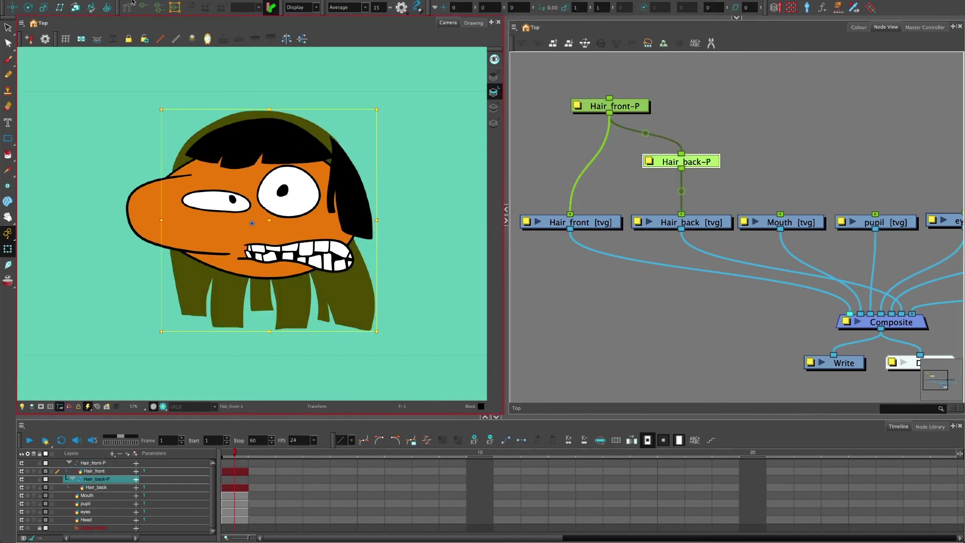
click(29, 7)
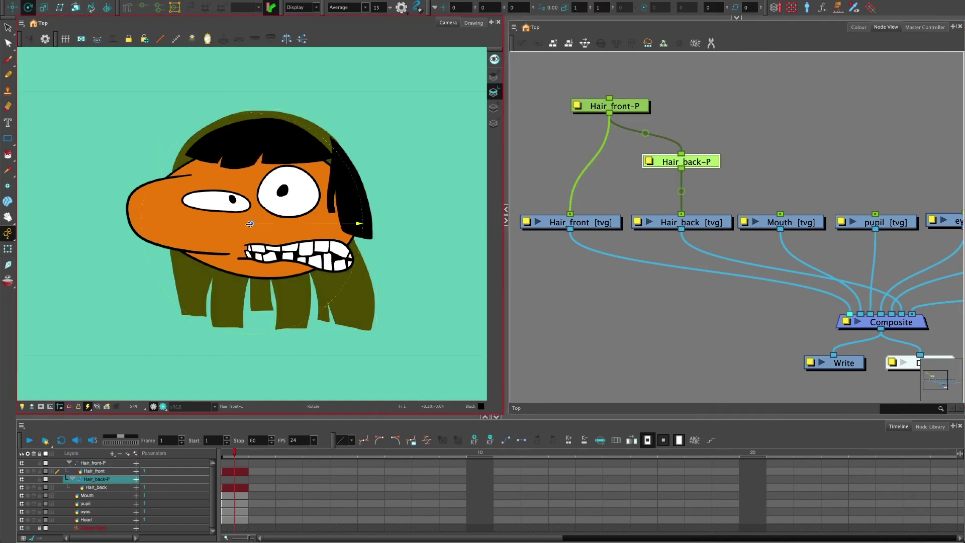
drag(250, 225, 265, 119)
click(8, 249)
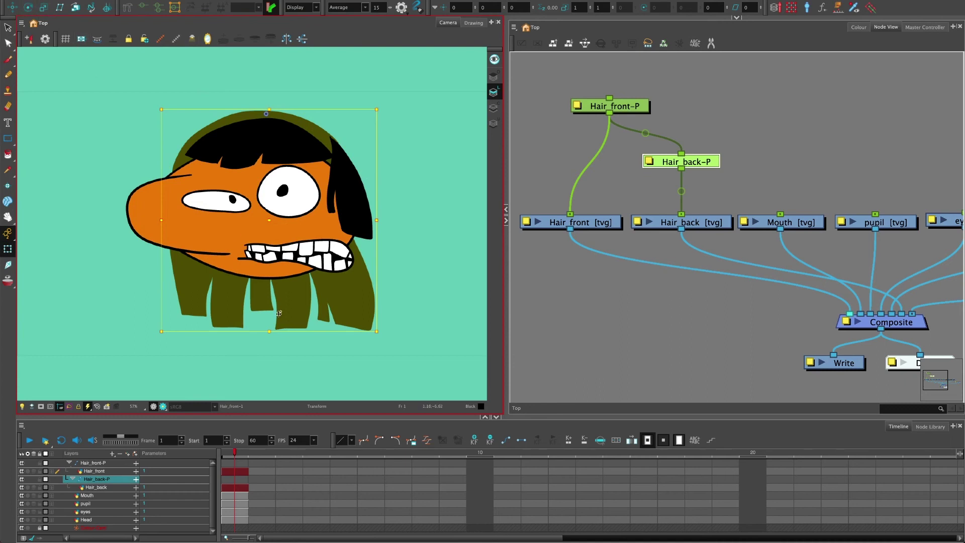
mouse_move(250, 332)
mouse_down()
mouse_move(271, 331)
mouse_move(235, 333)
mouse_up()
click(565, 161)
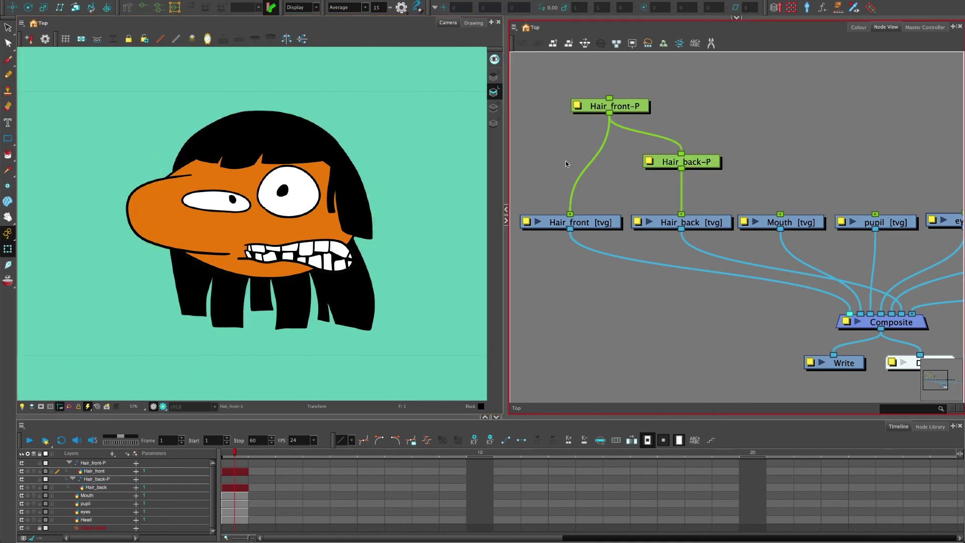
Step: Try rigging the Hair_back drawing with a deformation chain running from the crown down to the hair's lower edge
click(686, 216)
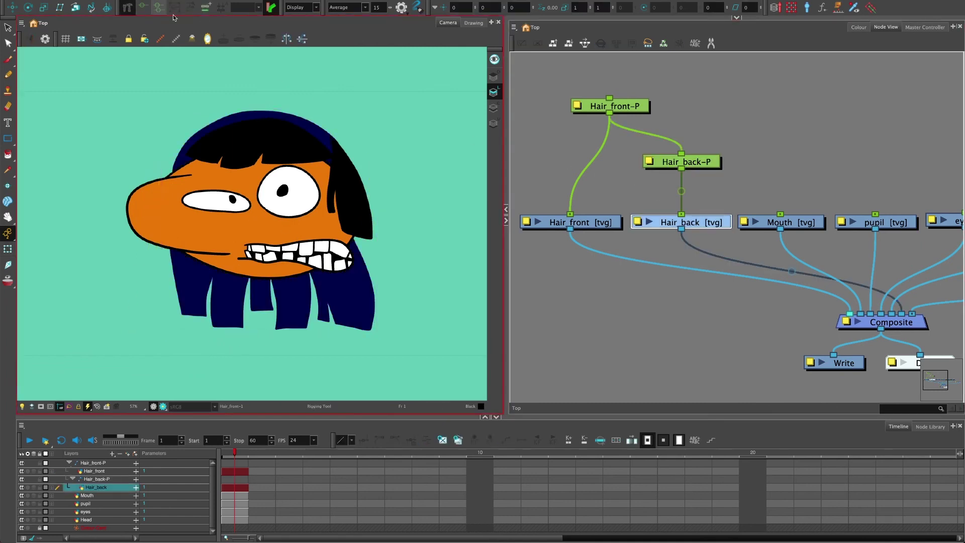
click(263, 119)
click(263, 161)
click(265, 239)
click(266, 321)
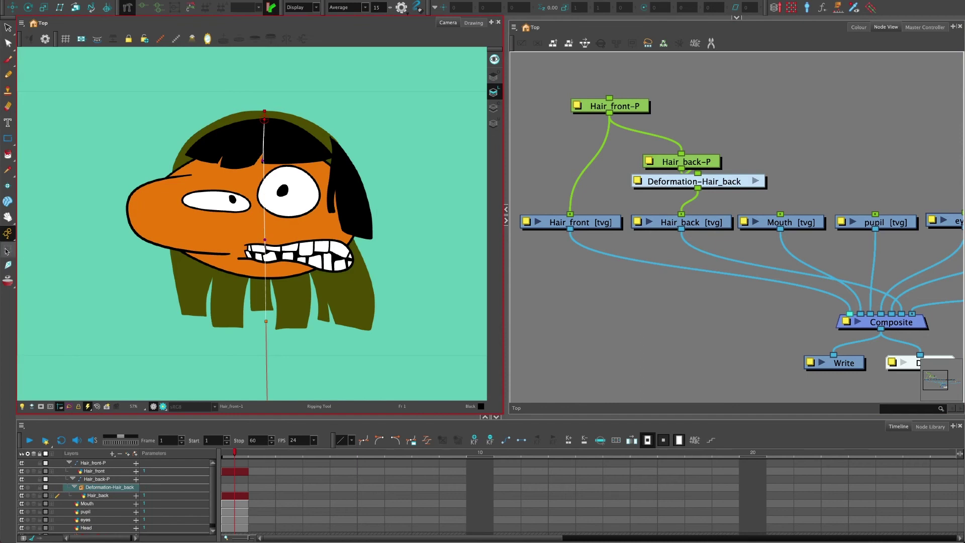
Step: Test bending the back hair with the deformation chain's points, and delete the Deformation-Hair_back group
click(8, 249)
mouse_move(265, 322)
mouse_down()
mouse_move(251, 322)
mouse_move(261, 322)
mouse_up()
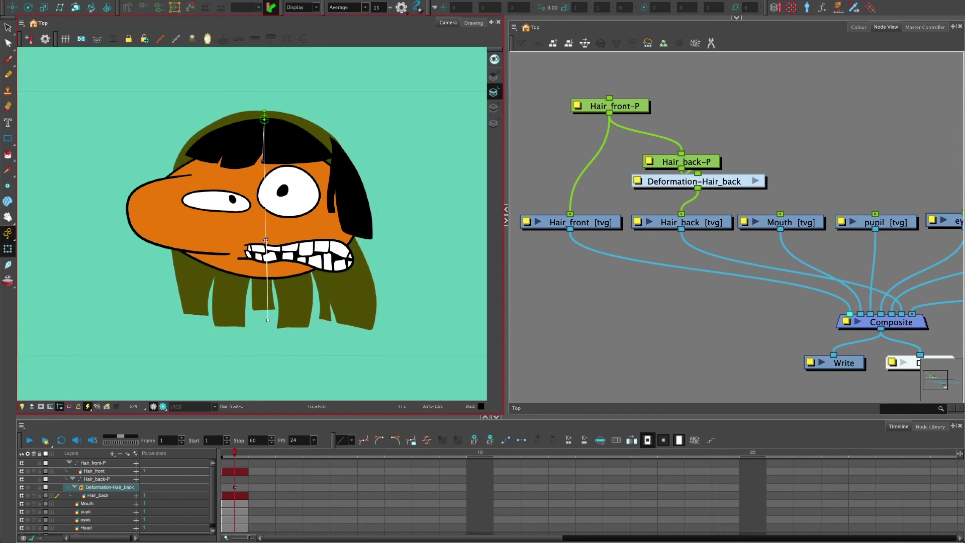
mouse_move(267, 239)
mouse_down()
mouse_move(253, 237)
mouse_move(266, 238)
mouse_up()
click(658, 185)
key(Delete)
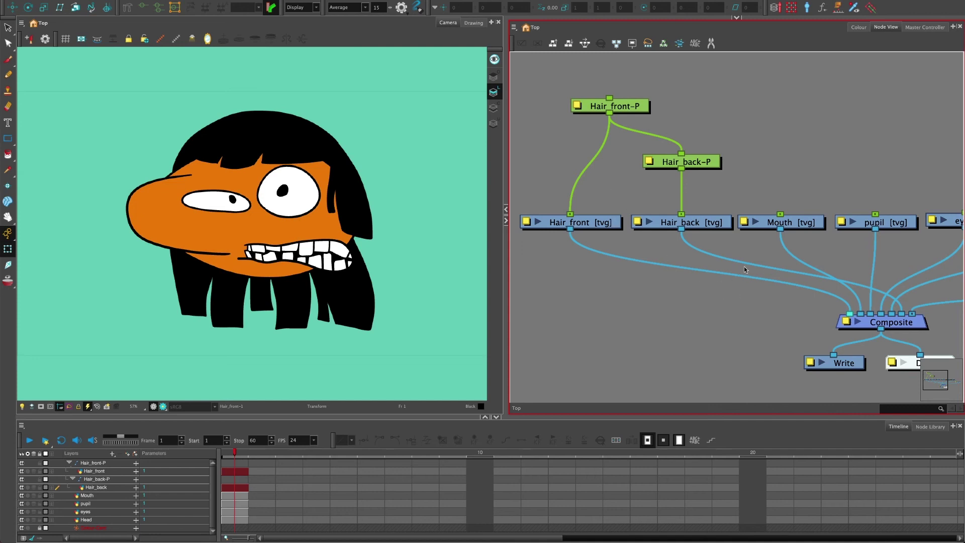
Step: Examine the parts controlled by Hair_back, Hair_front and the Hair_front-P peg, and the order of their connections into the Composite
click(705, 225)
click(610, 224)
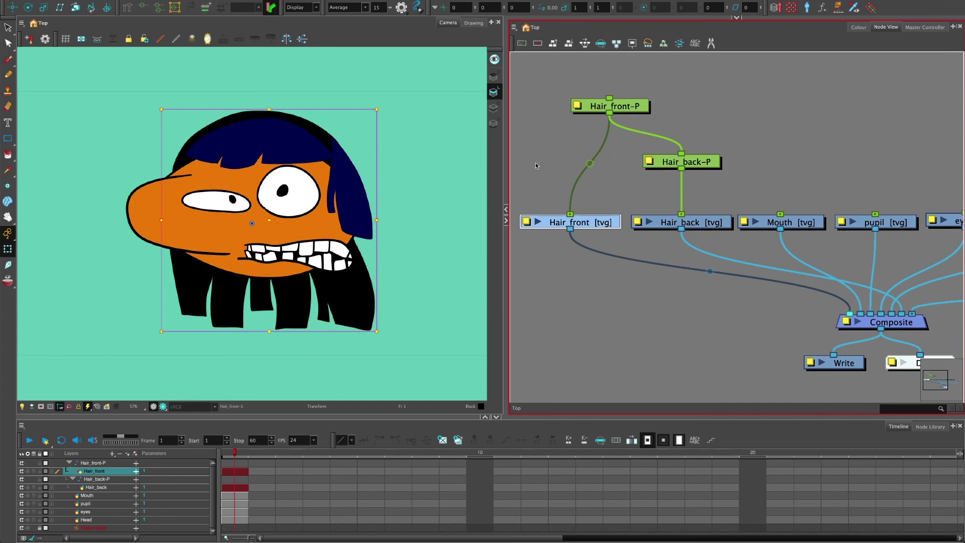
click(599, 129)
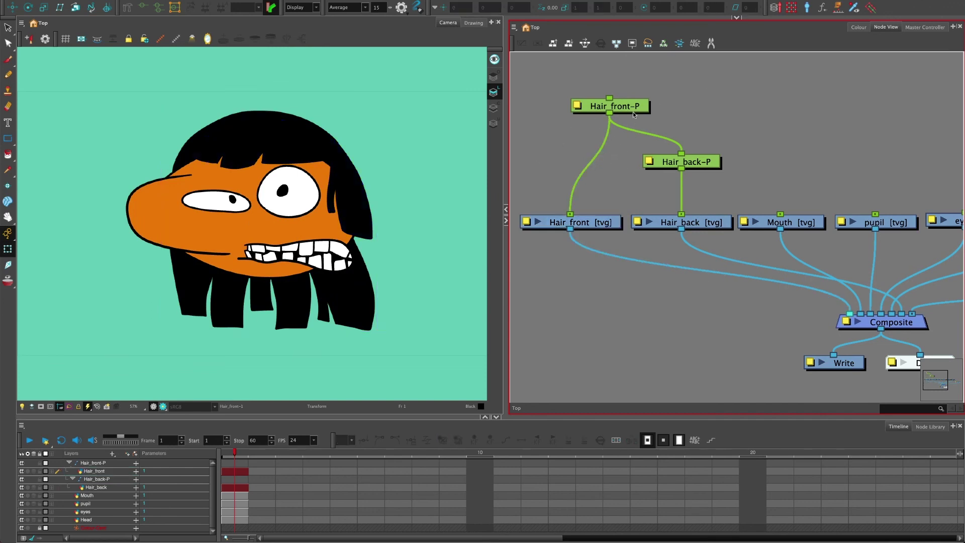
click(634, 110)
click(575, 143)
click(624, 106)
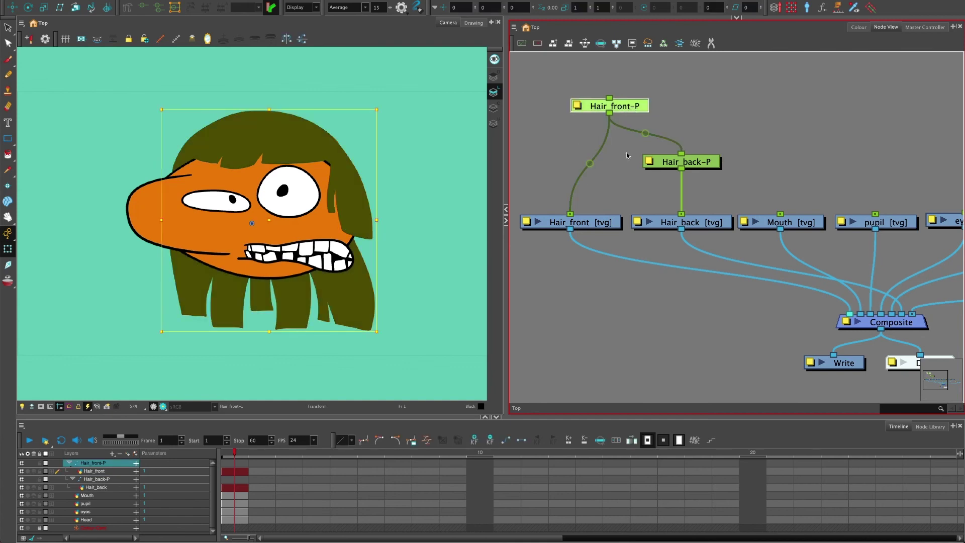
drag(764, 310, 735, 308)
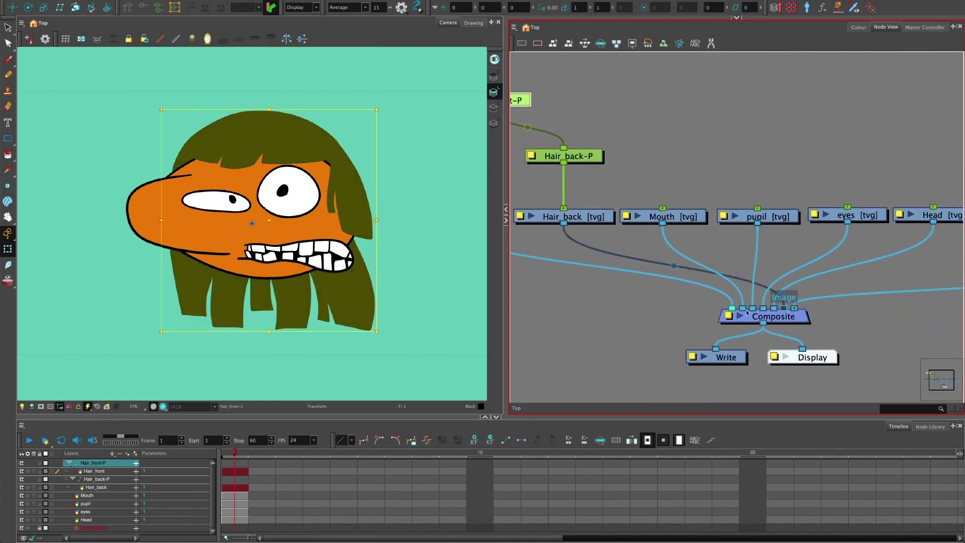
click(711, 307)
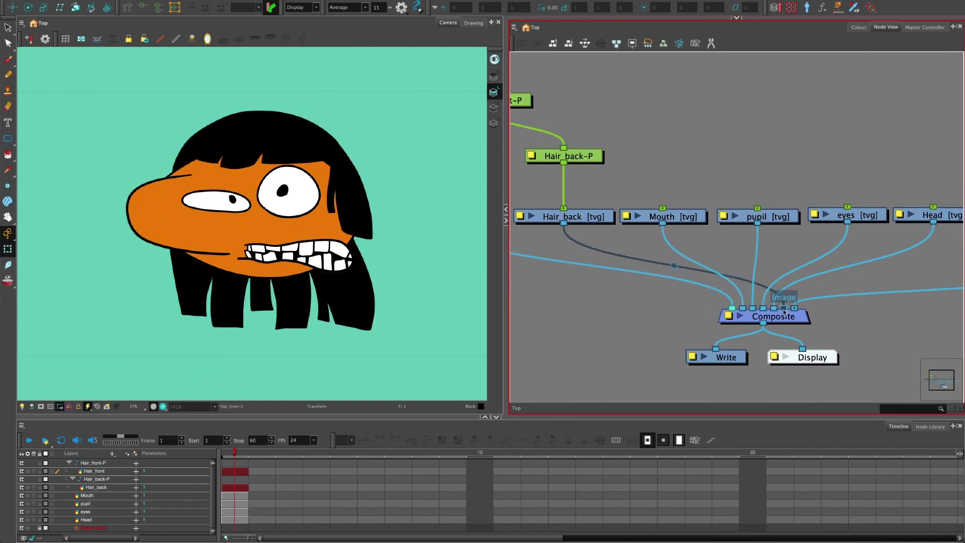
drag(662, 308, 741, 321)
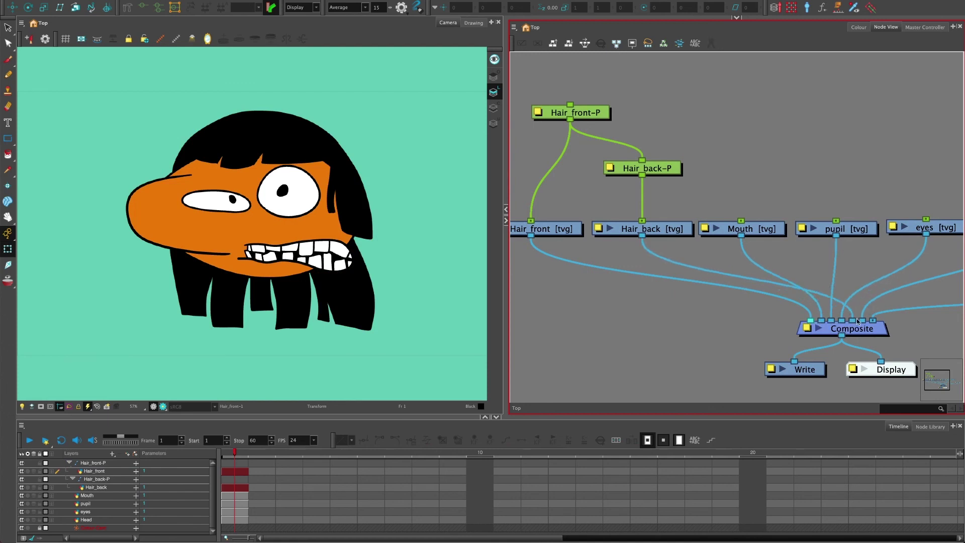
Step: Compare what the Hair_back-P and Hair_front-P pegs control with the individual Hair_front and Hair_back drawings
scroll(729, 312, up, 3)
scroll(728, 311, left, 2)
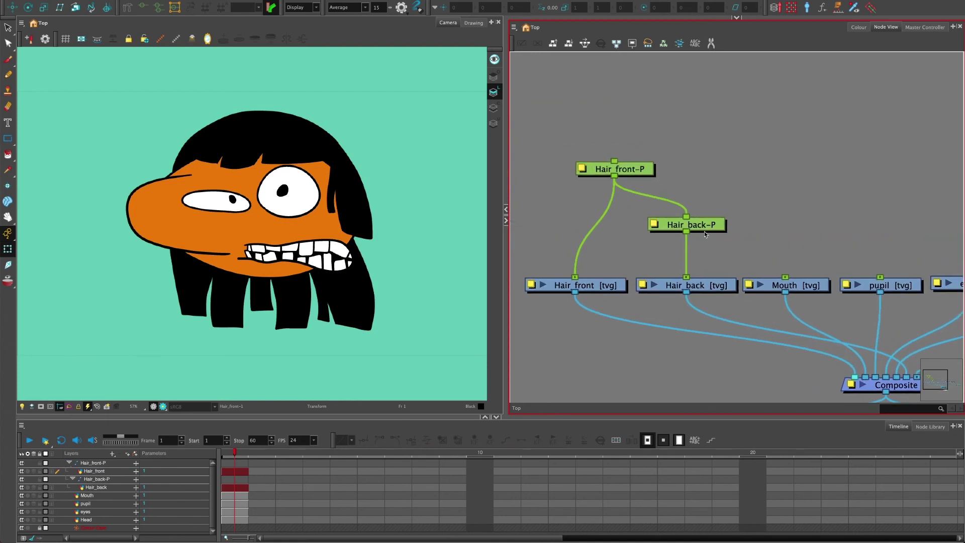
click(706, 231)
click(637, 173)
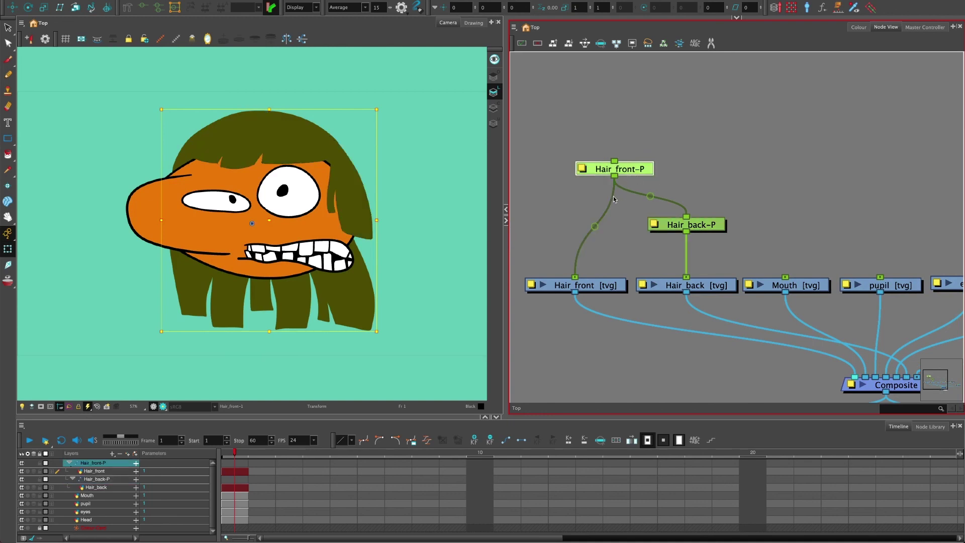
click(608, 288)
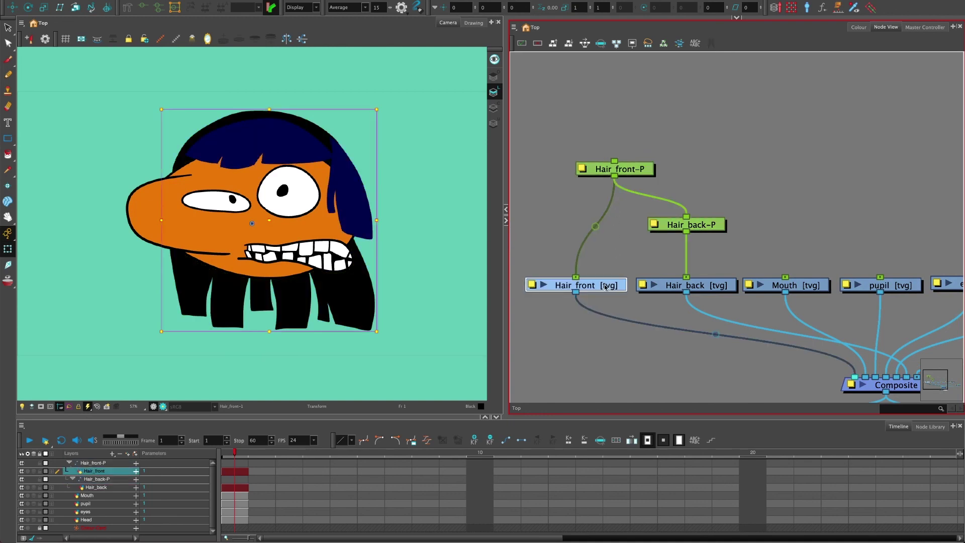
click(706, 288)
click(634, 173)
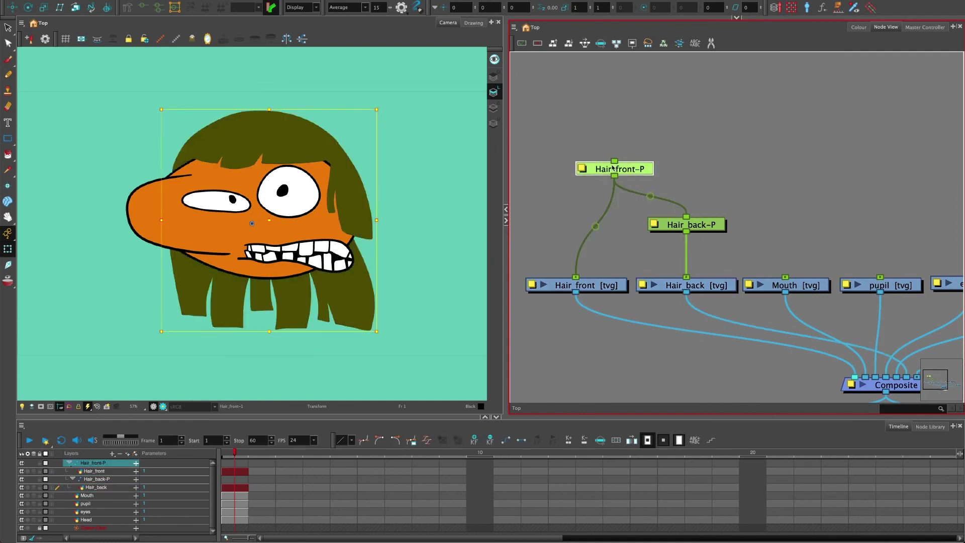
click(596, 284)
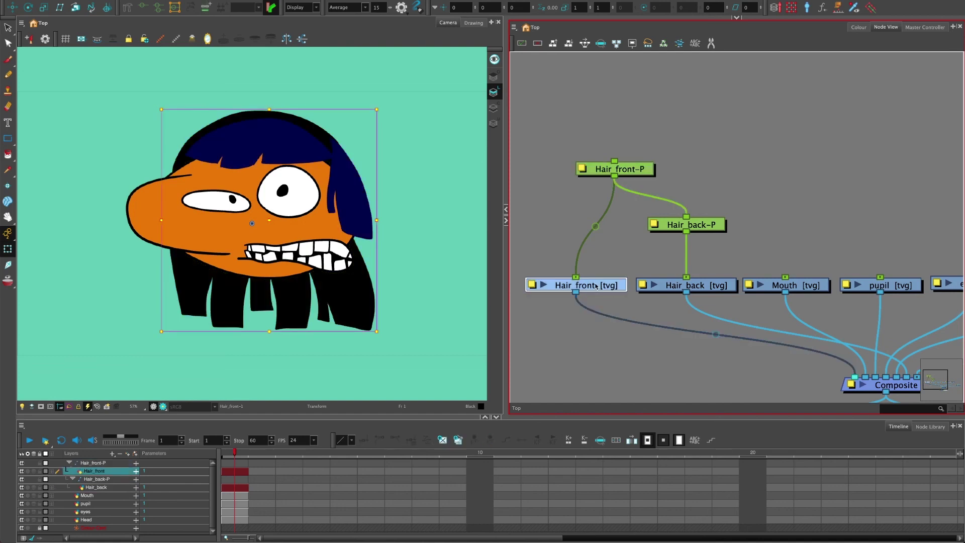
click(634, 167)
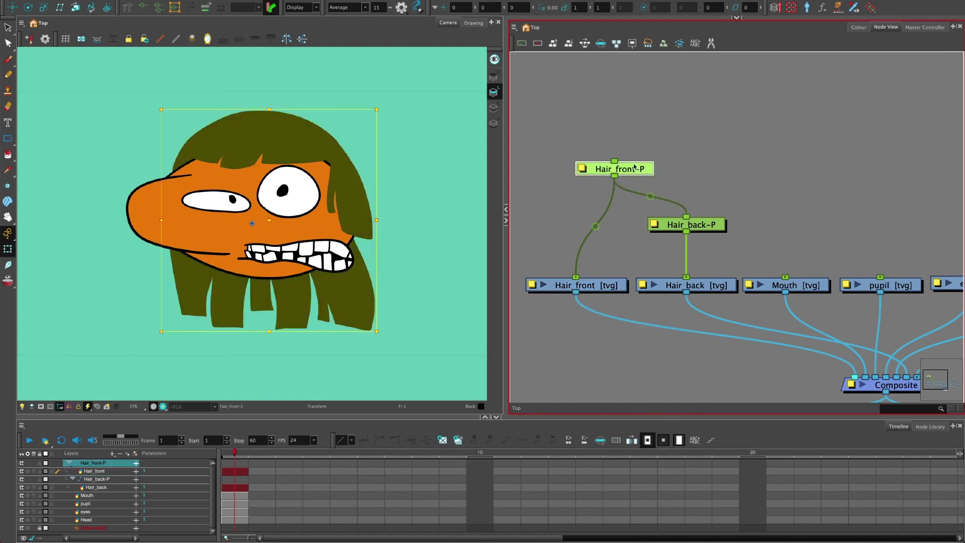